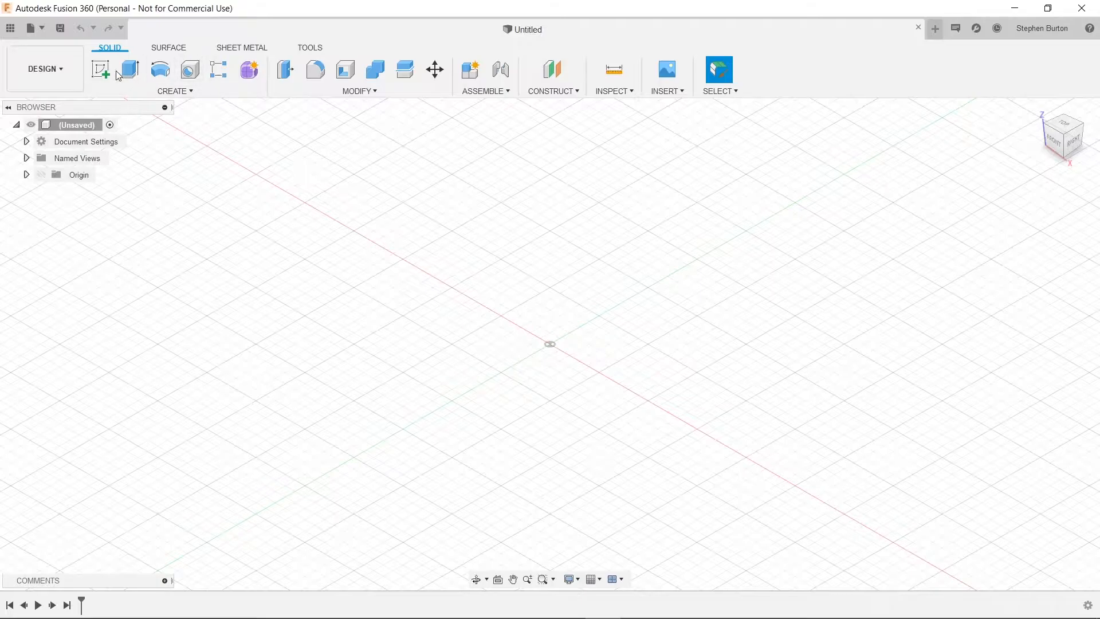
Sketch a rectangle 31.9 mm wide and 15.8 mm high on the horizontal XY plane, starting at the origin
click(98, 80)
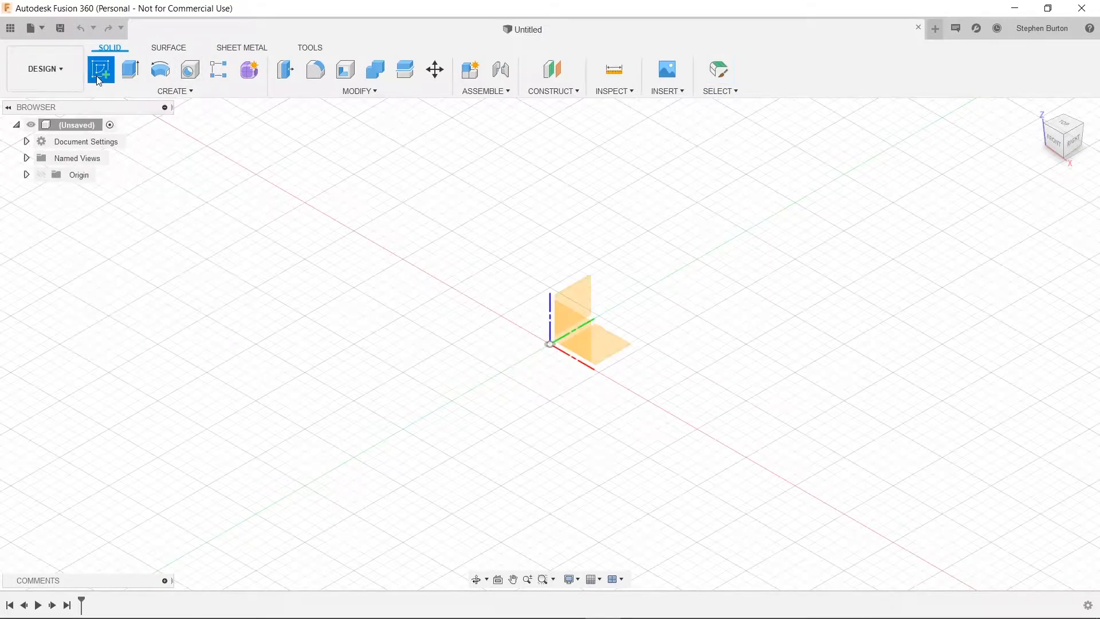
click(616, 350)
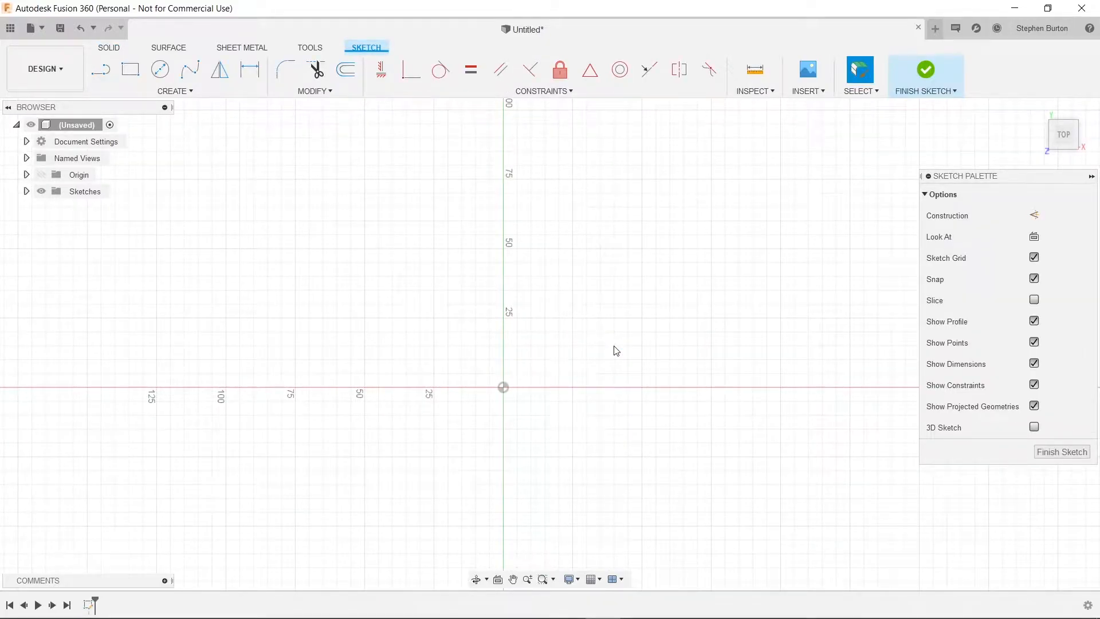
key(r)
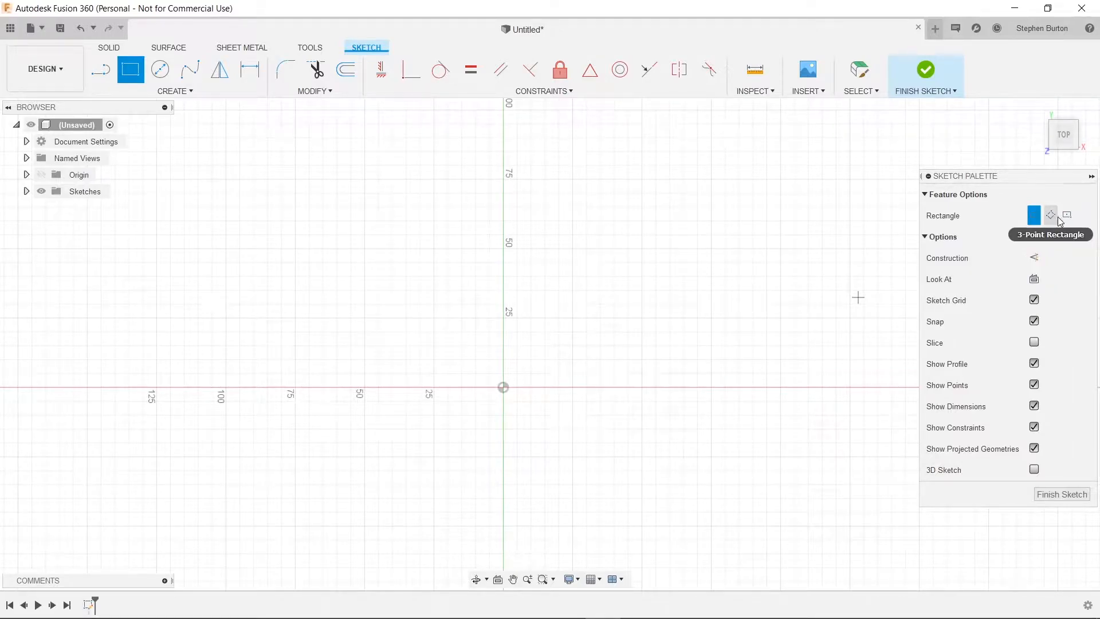
click(503, 387)
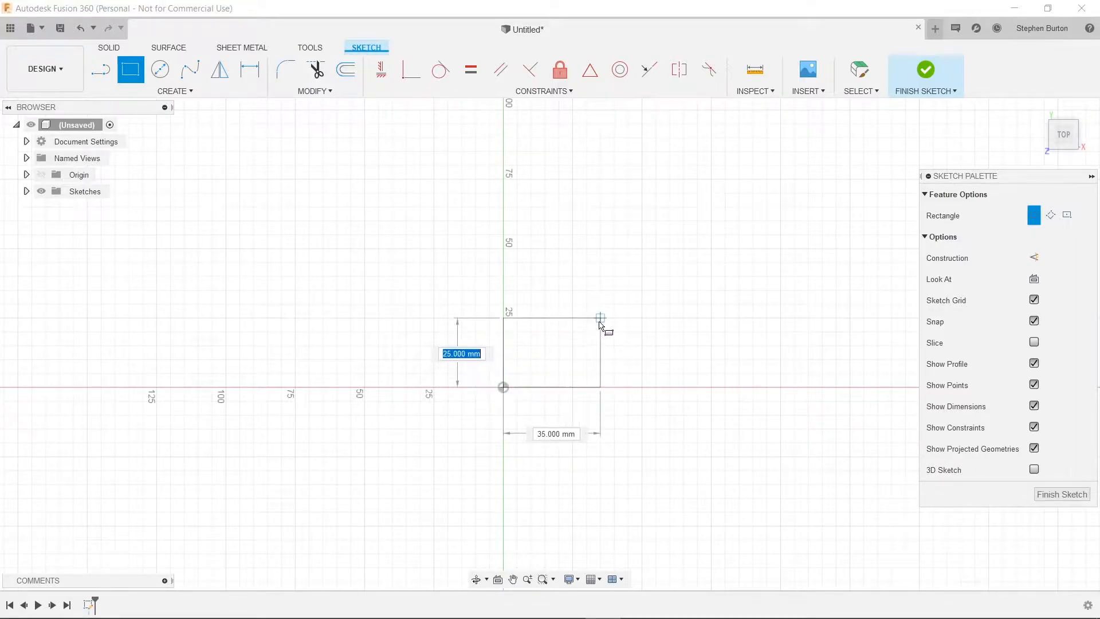
text(15.8)
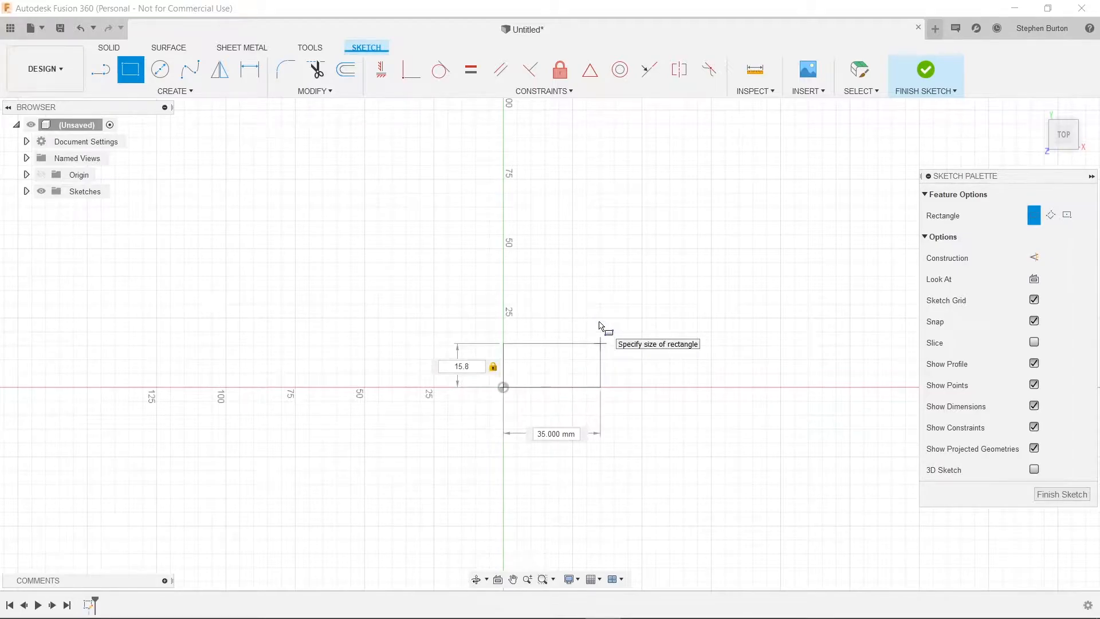
key(Tab)
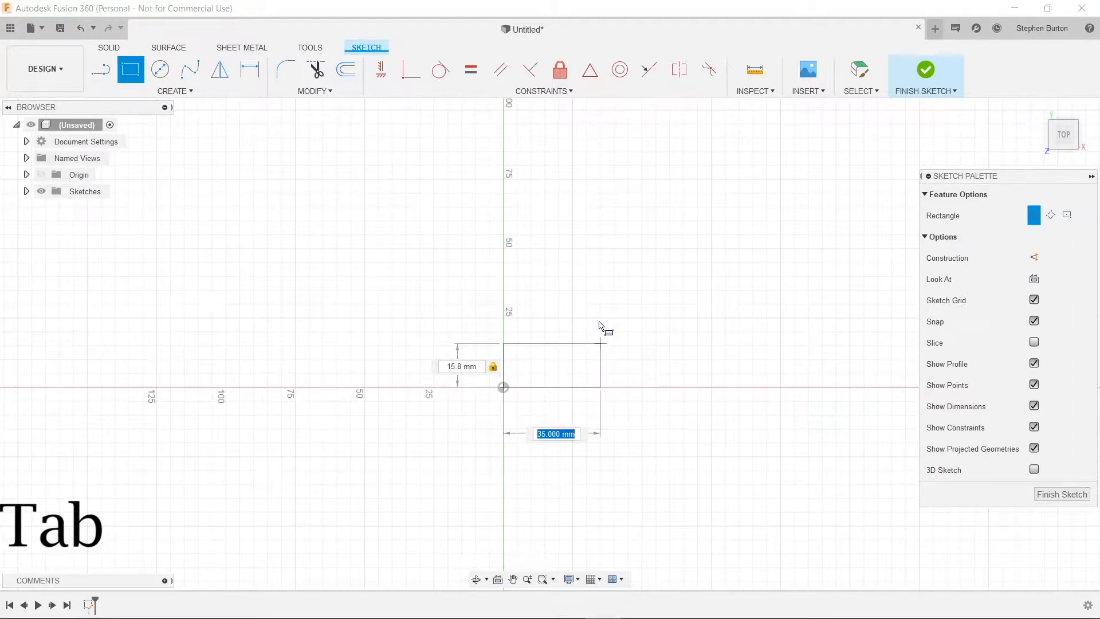
text(31.9)
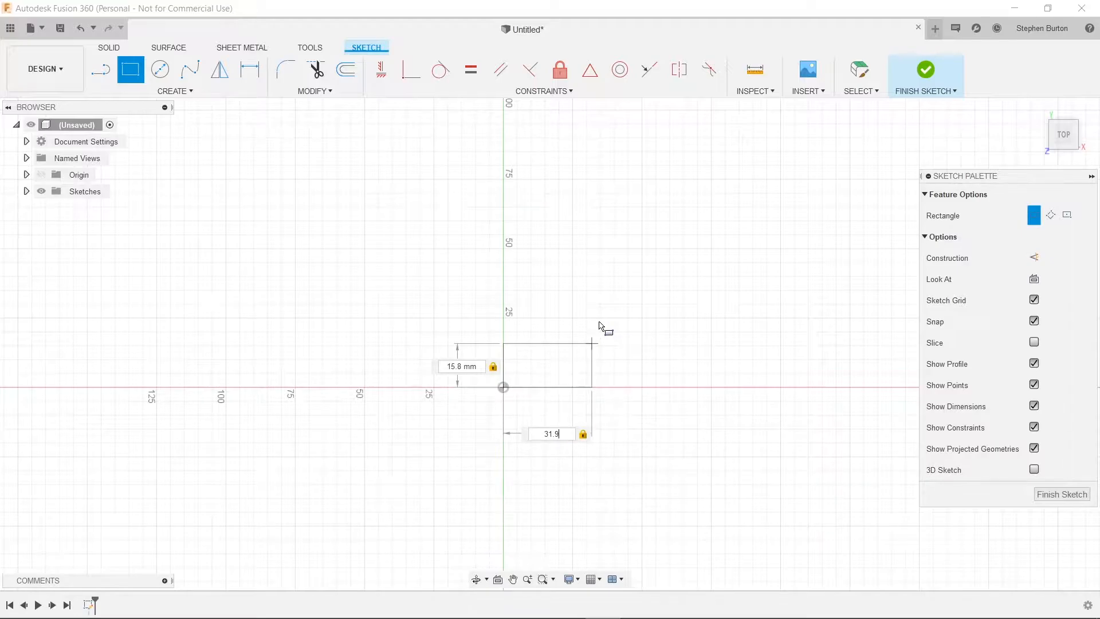
key(Return)
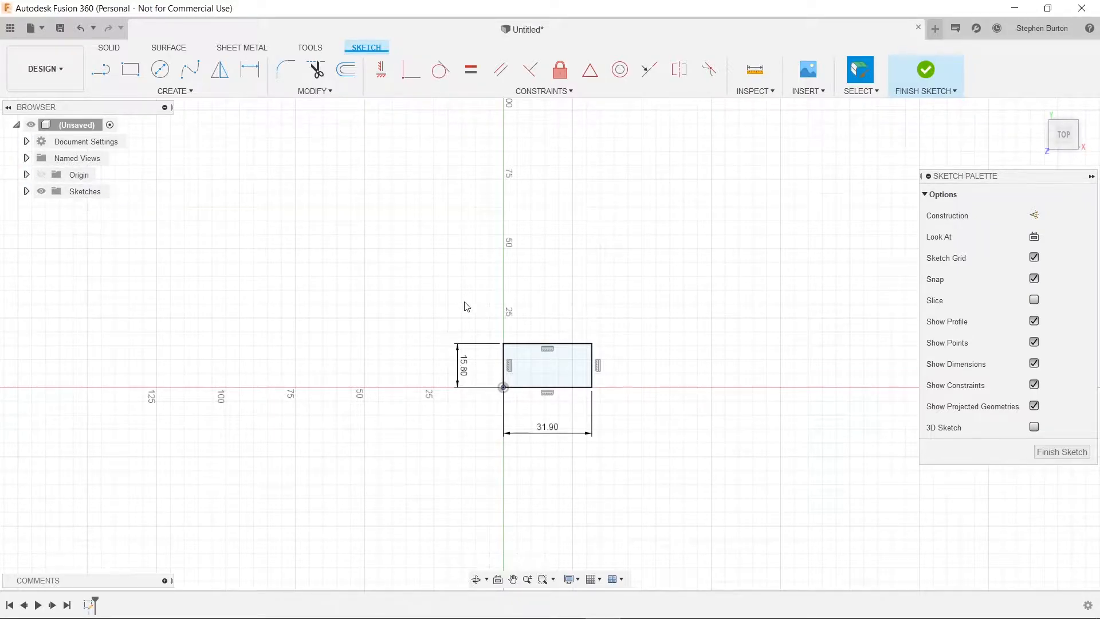
Check the available unit types in the document's unit settings, then leave without changing the active unit
click(26, 142)
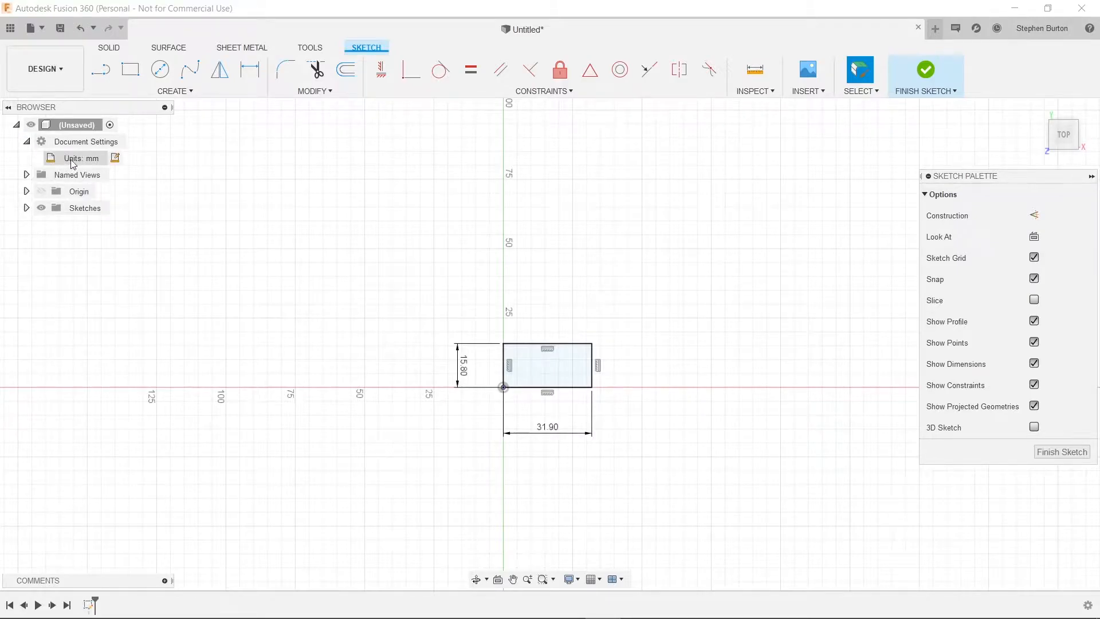
click(115, 158)
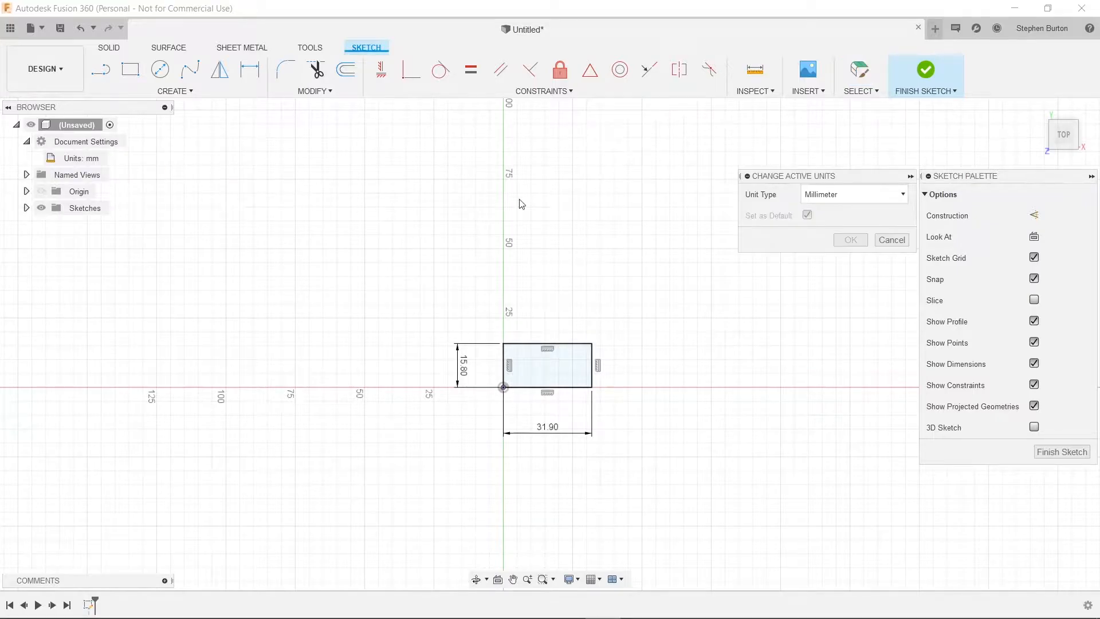
click(822, 198)
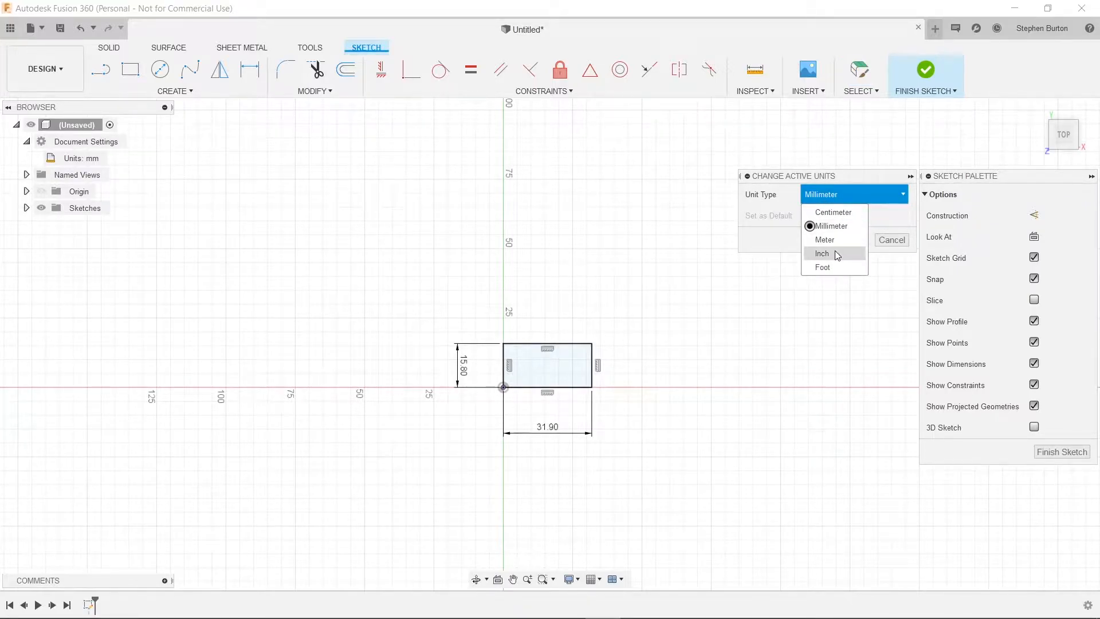
click(893, 224)
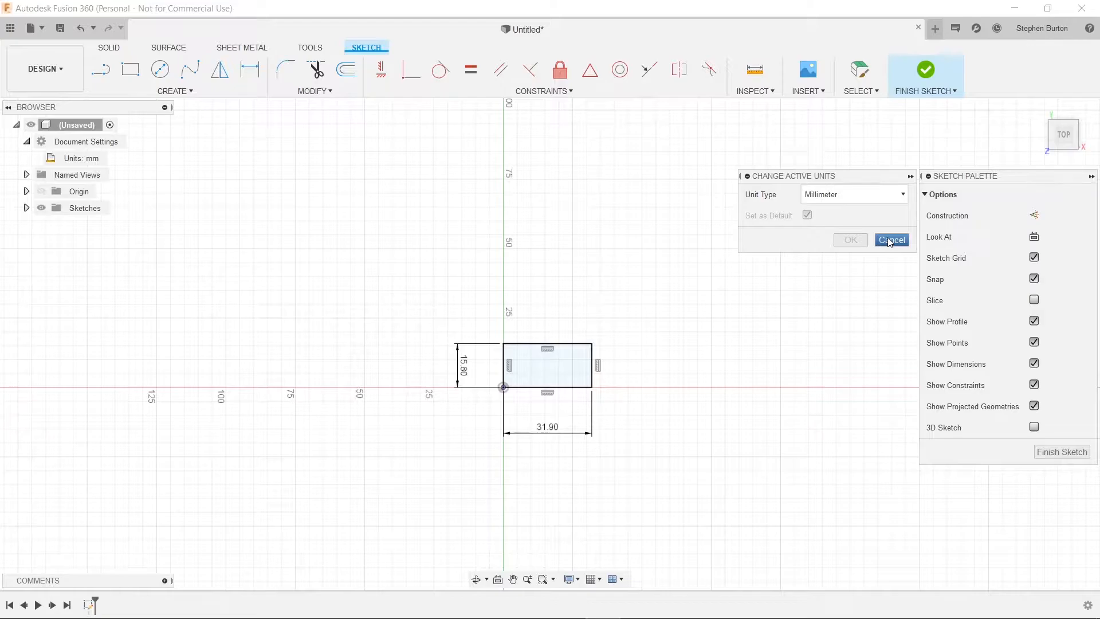
click(889, 240)
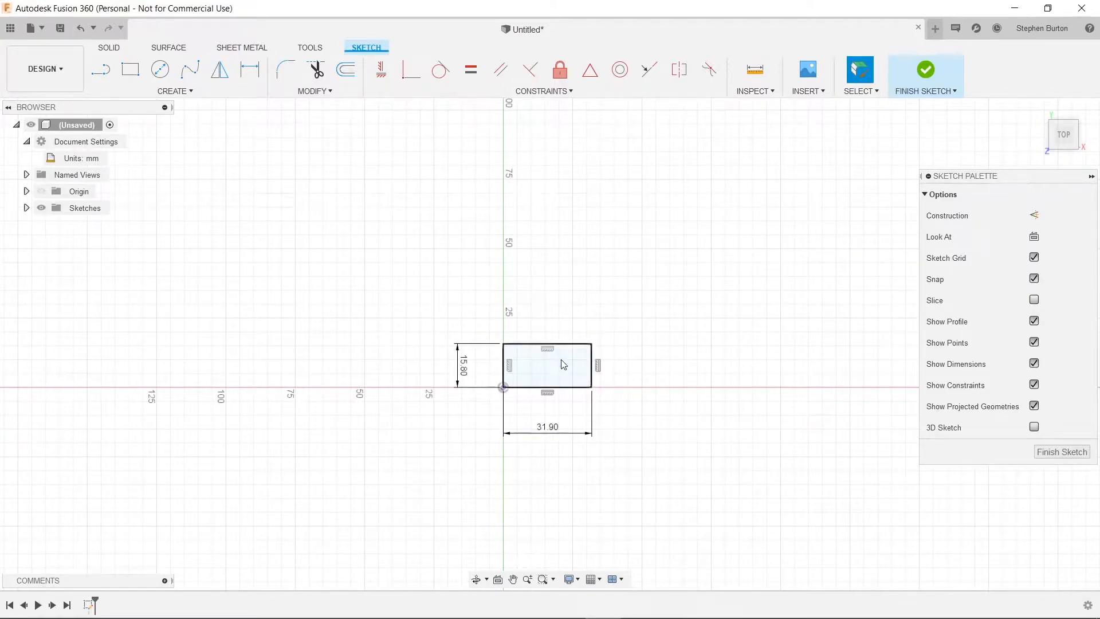
Extrude the rectangle 9.6 mm as a new body
scroll(551, 382, up, 5)
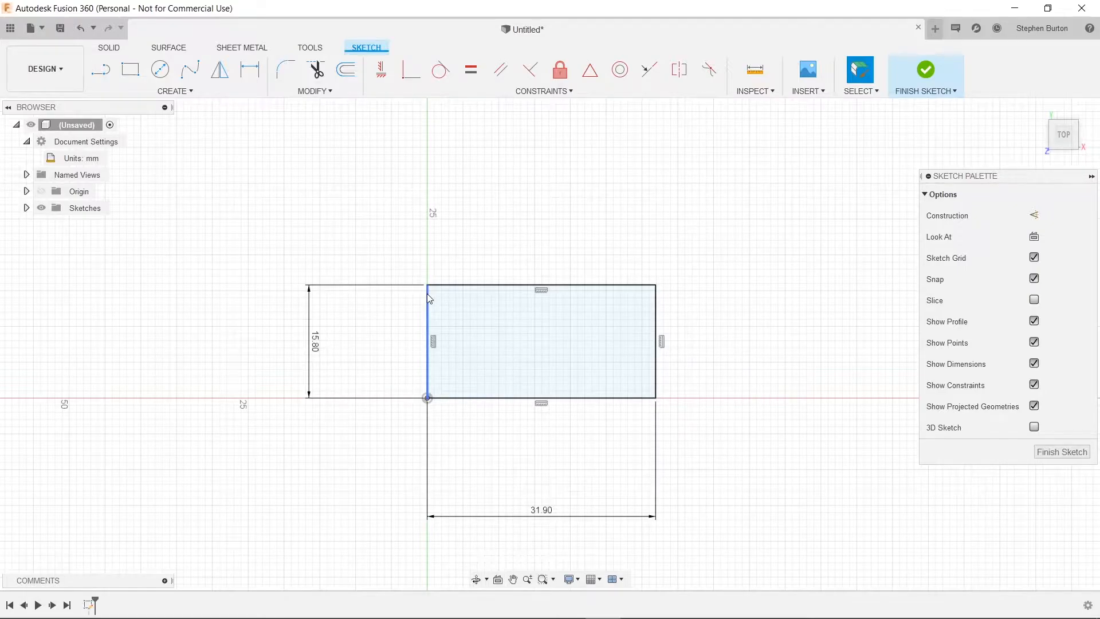
key(q)
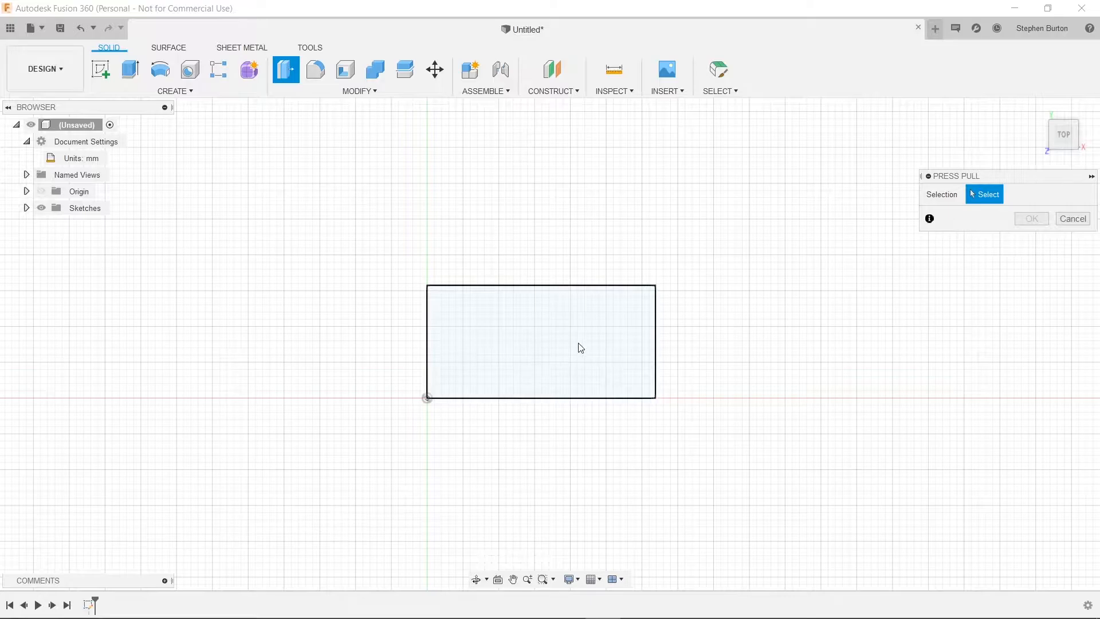
click(578, 343)
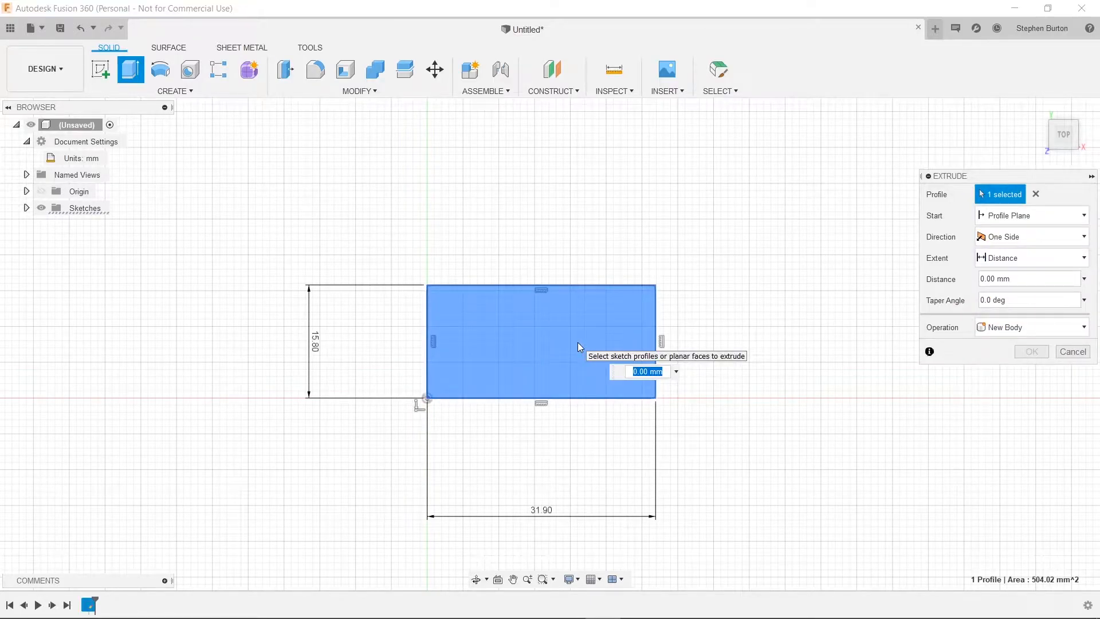
text(9.6)
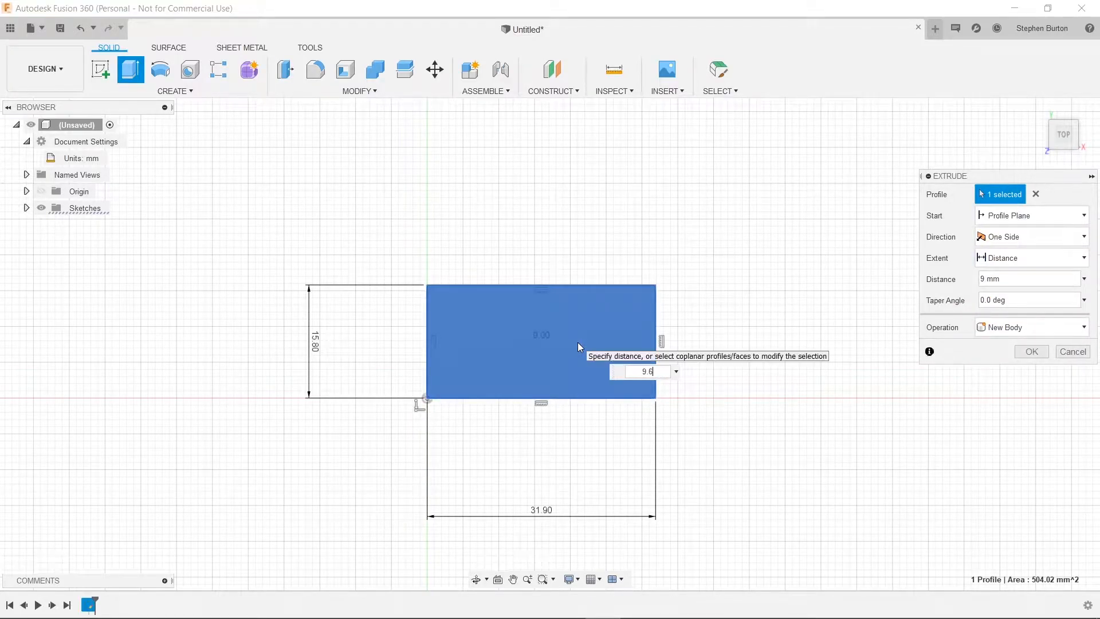
key(Return)
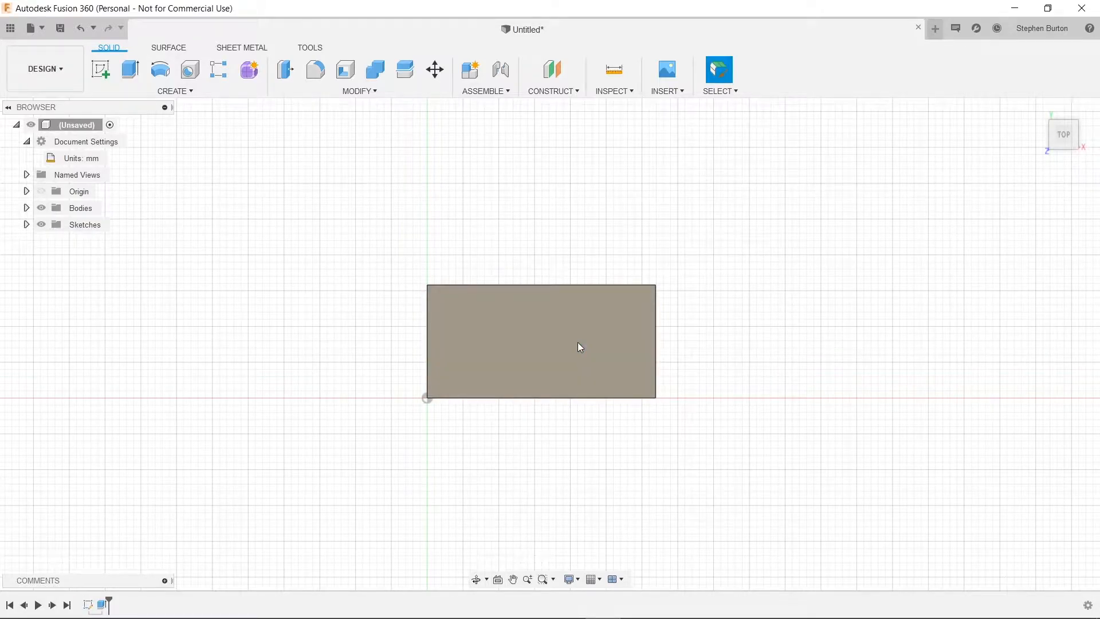
Start a sketch on the block's top face and draw a 4.85 mm diameter circle near its upper-left corner
mouse_move(1050, 155)
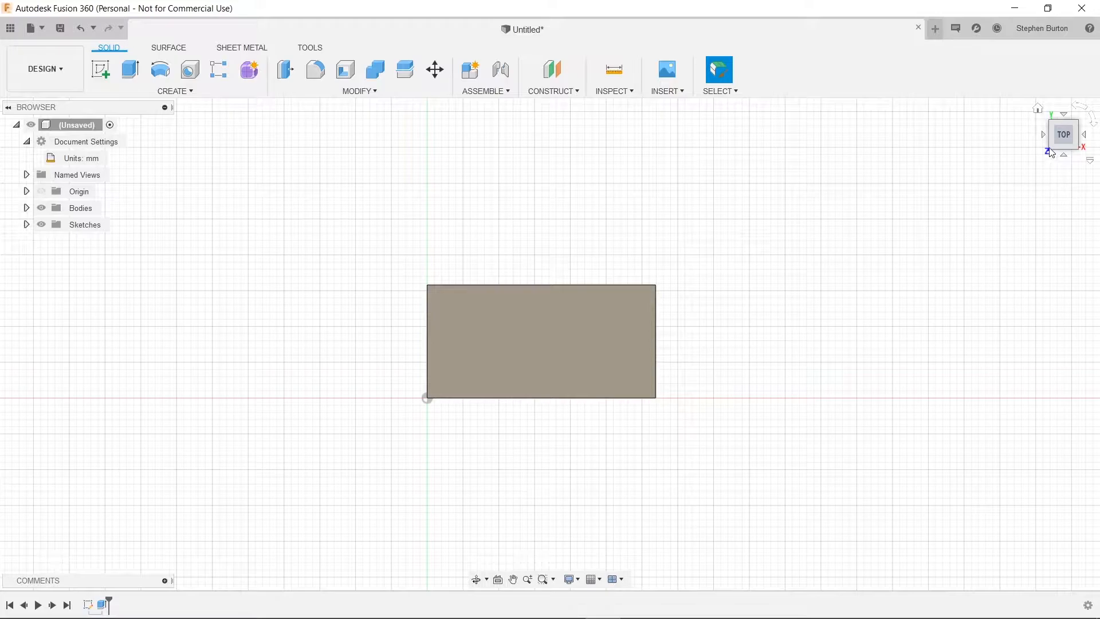
mouse_move(1062, 151)
mouse_down()
mouse_move(1060, 135)
mouse_move(1063, 148)
mouse_up()
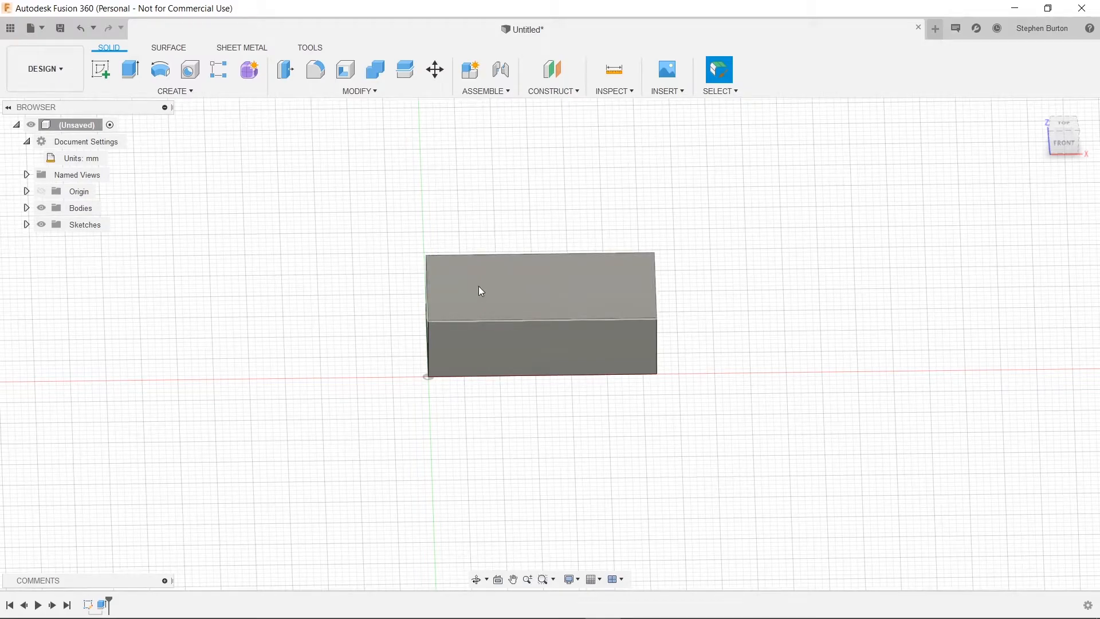
click(105, 74)
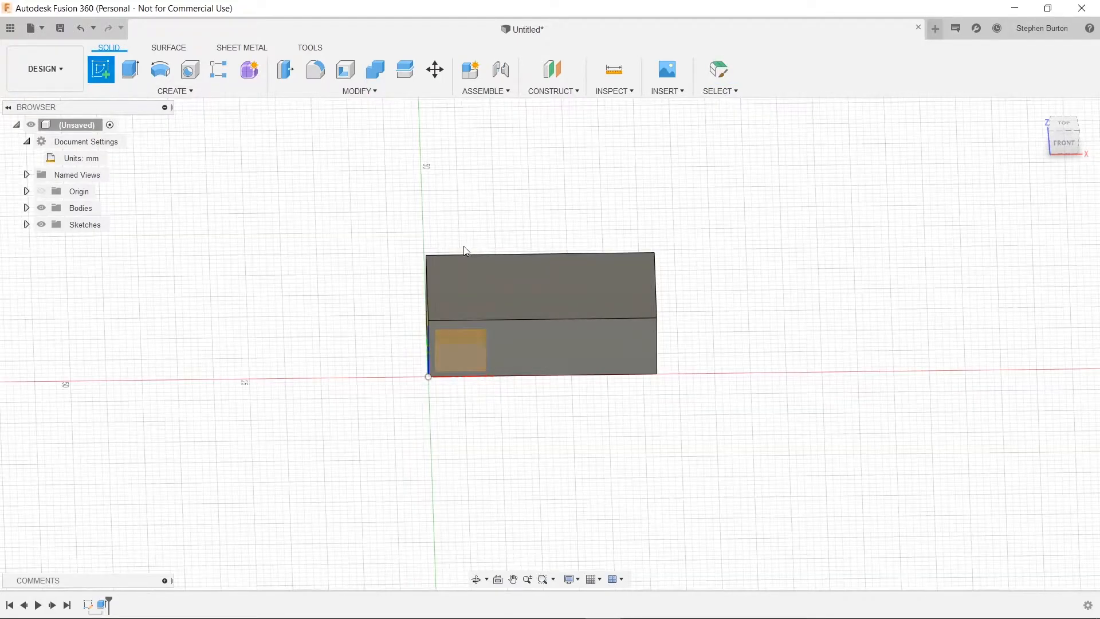
click(547, 290)
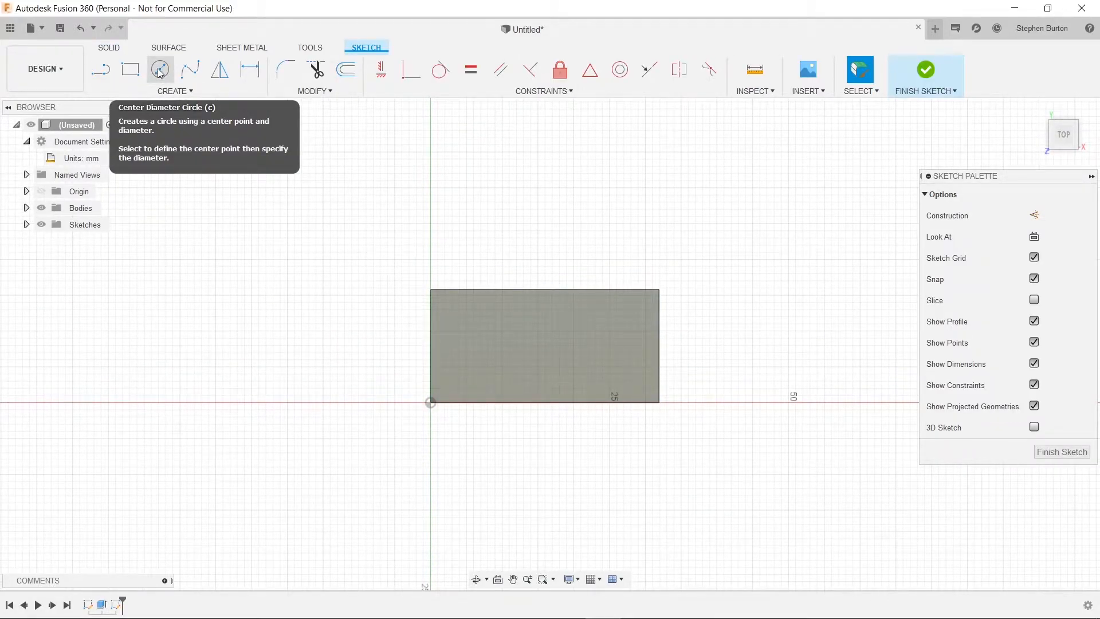
click(160, 70)
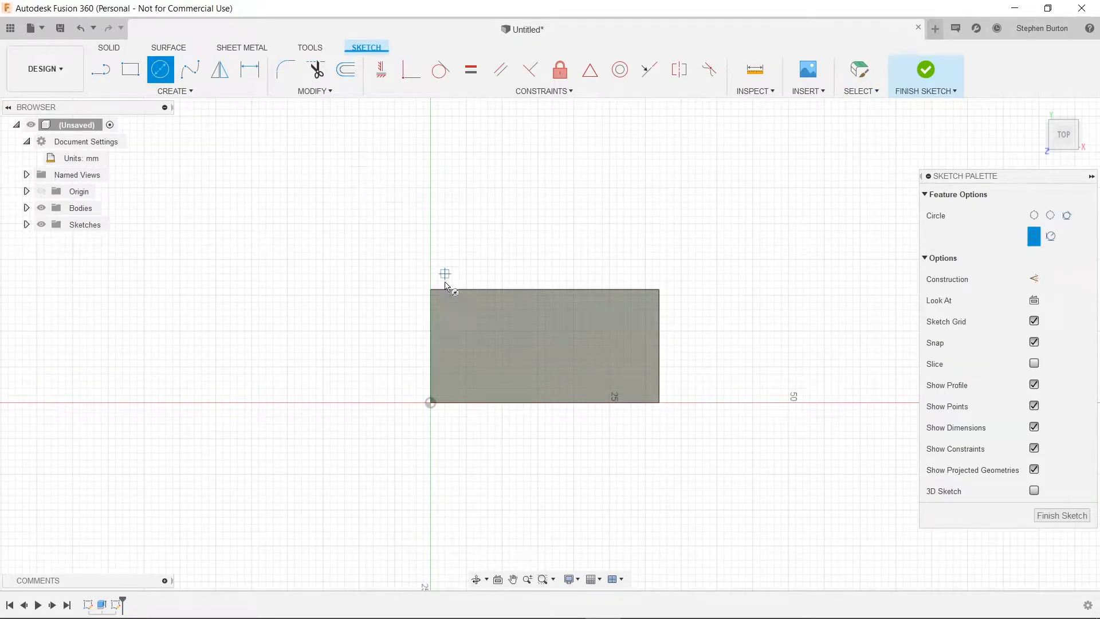
click(452, 311)
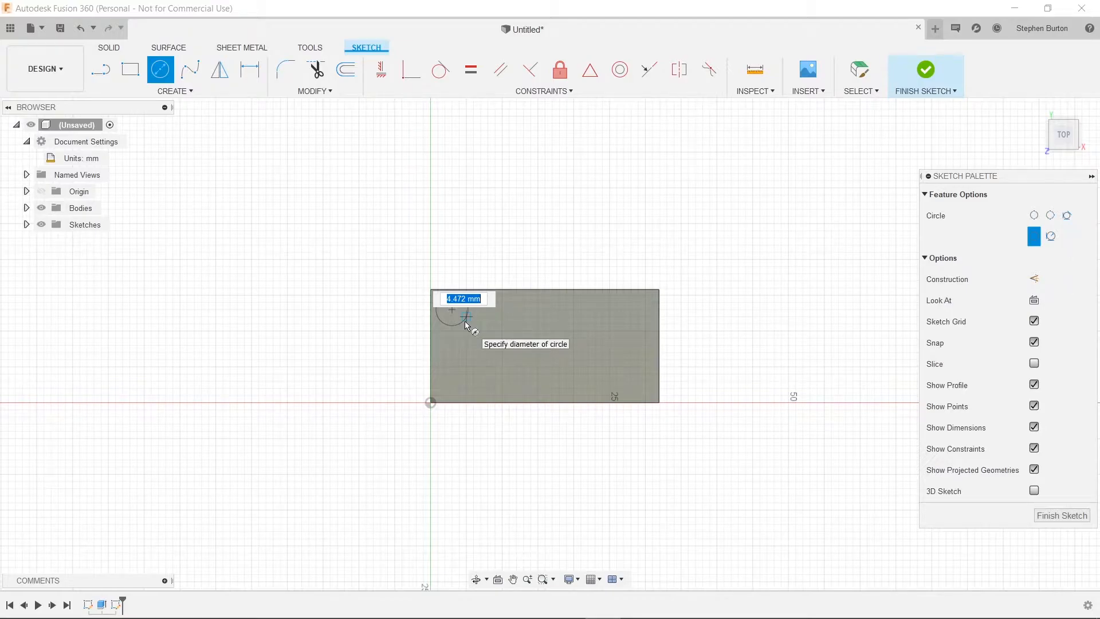
text(4.85)
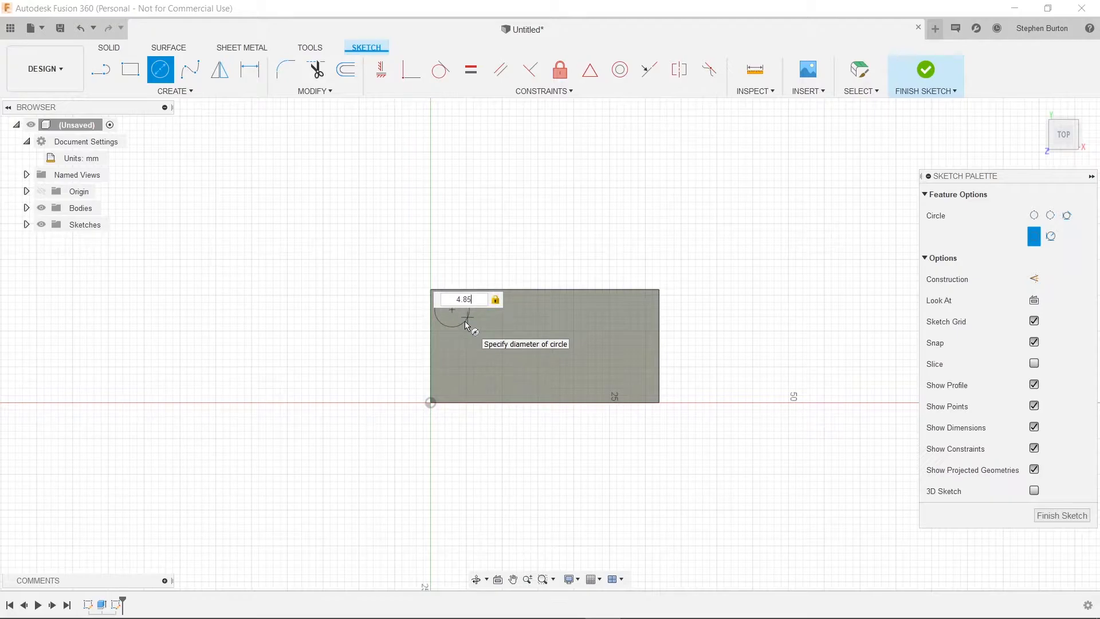
key(Return)
key(Escape)
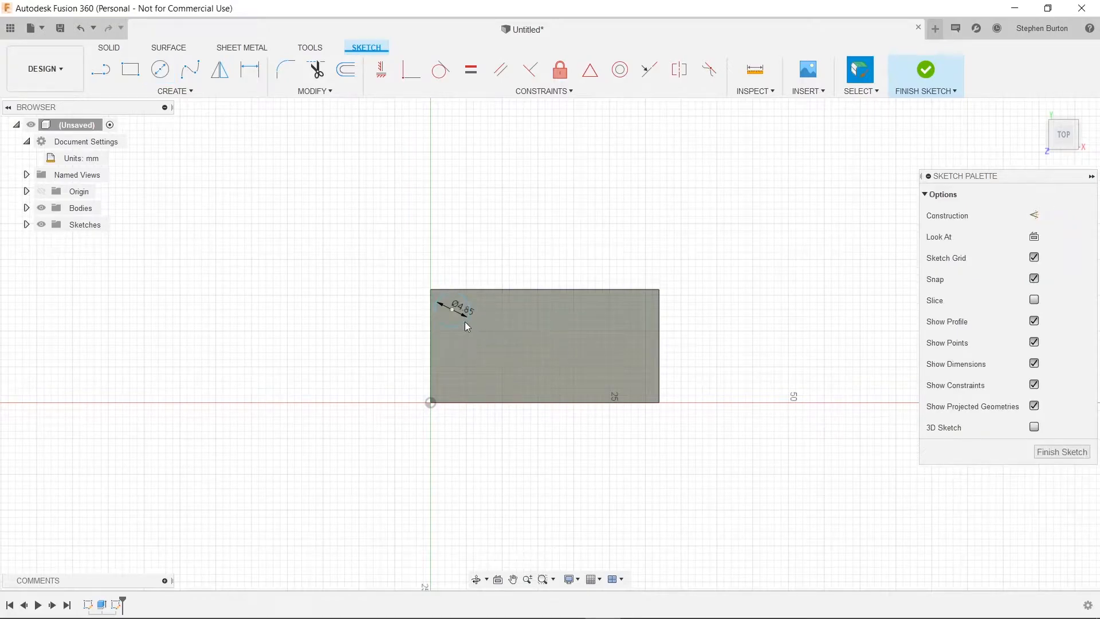
Dimension the circle's center 3.8 mm from the upper edge of the block's top face
scroll(465, 322, up, 2)
scroll(465, 321, up, 1)
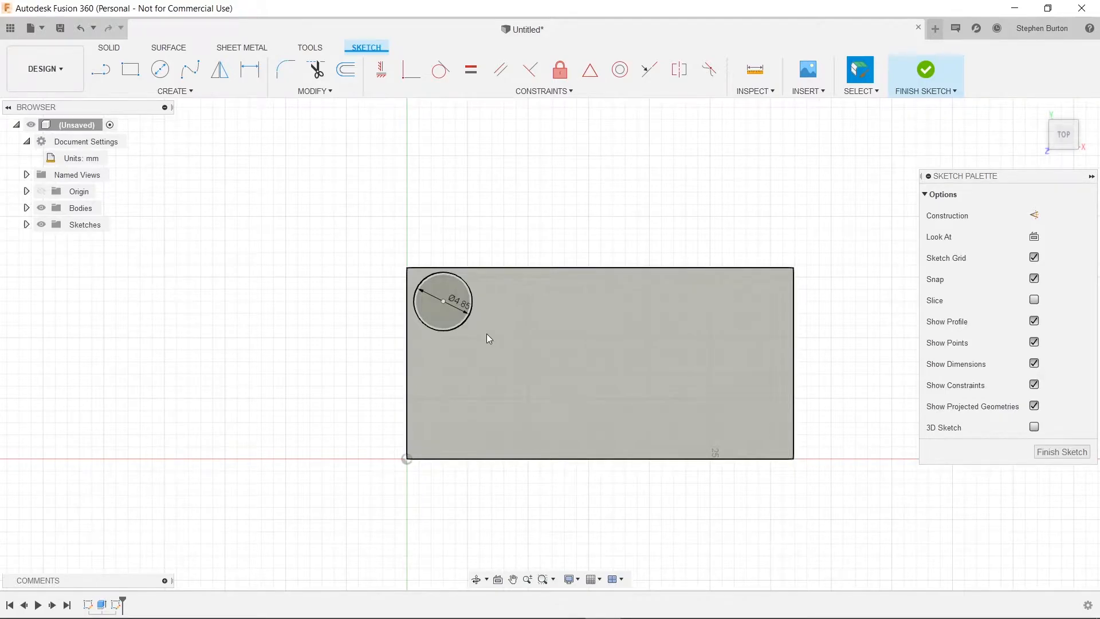
key(d)
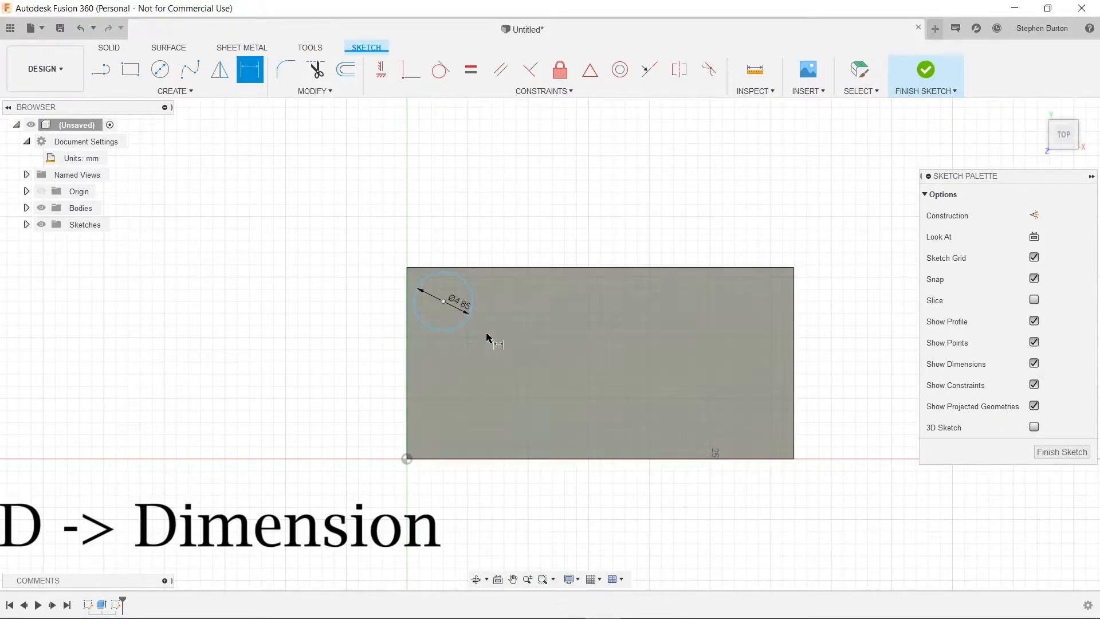
click(443, 304)
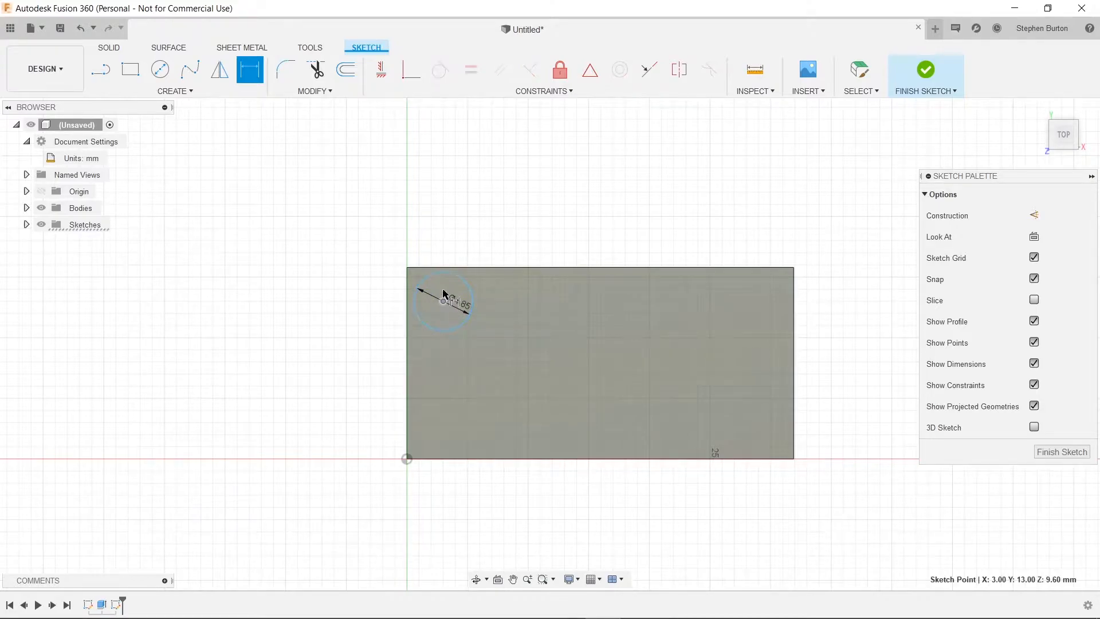
click(446, 269)
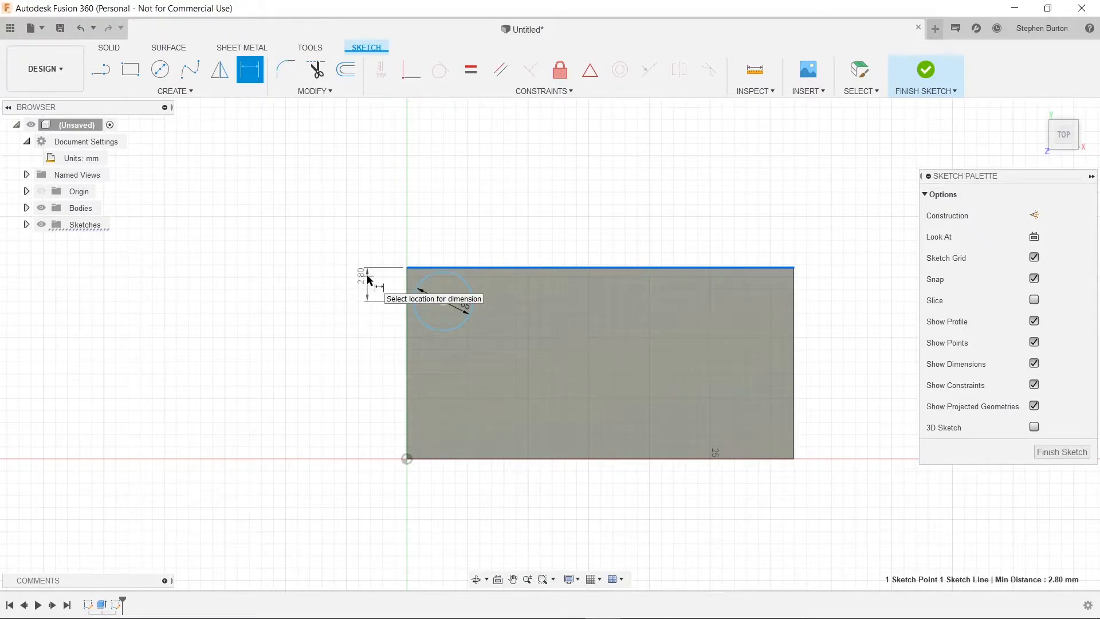
click(344, 283)
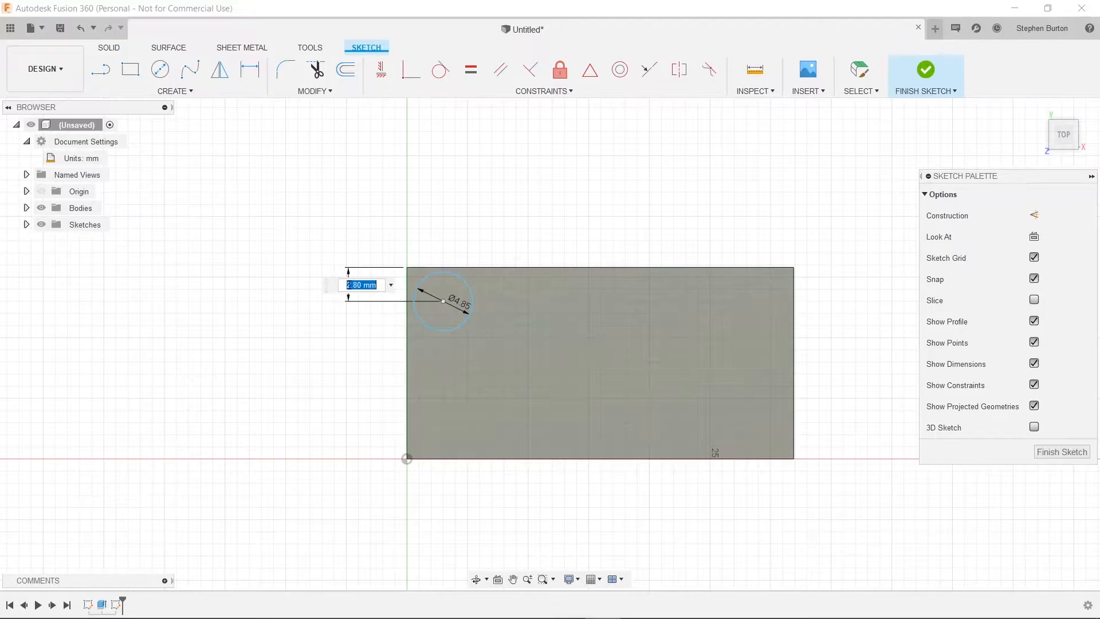
text(3.8)
key(Return)
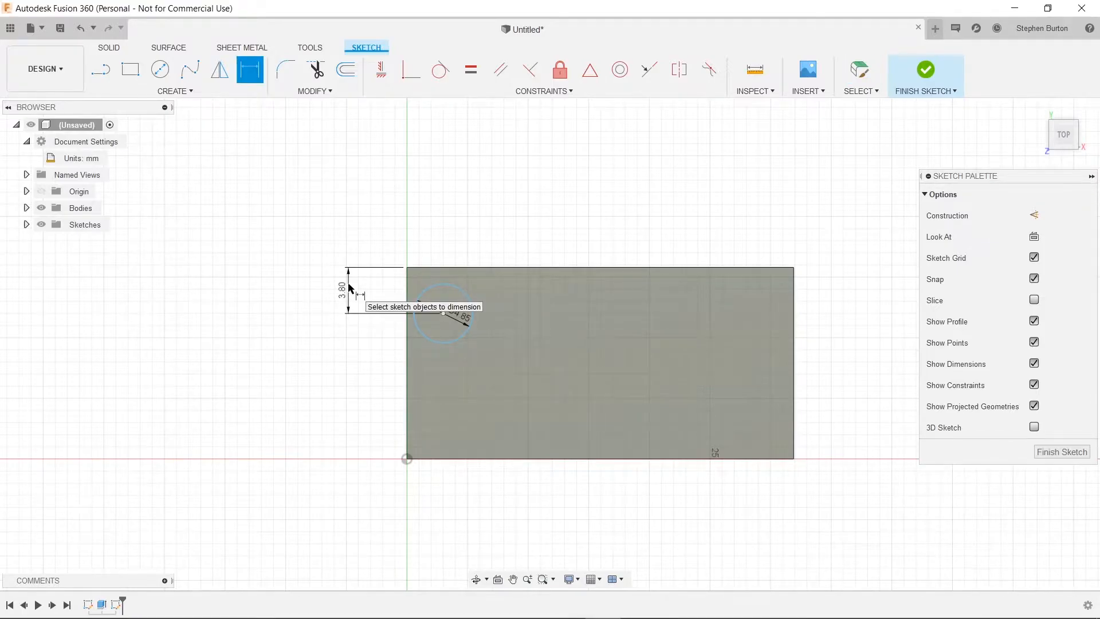
Dimension the circle's center 3.8 mm from the left edge of the block's top face
click(443, 314)
click(413, 321)
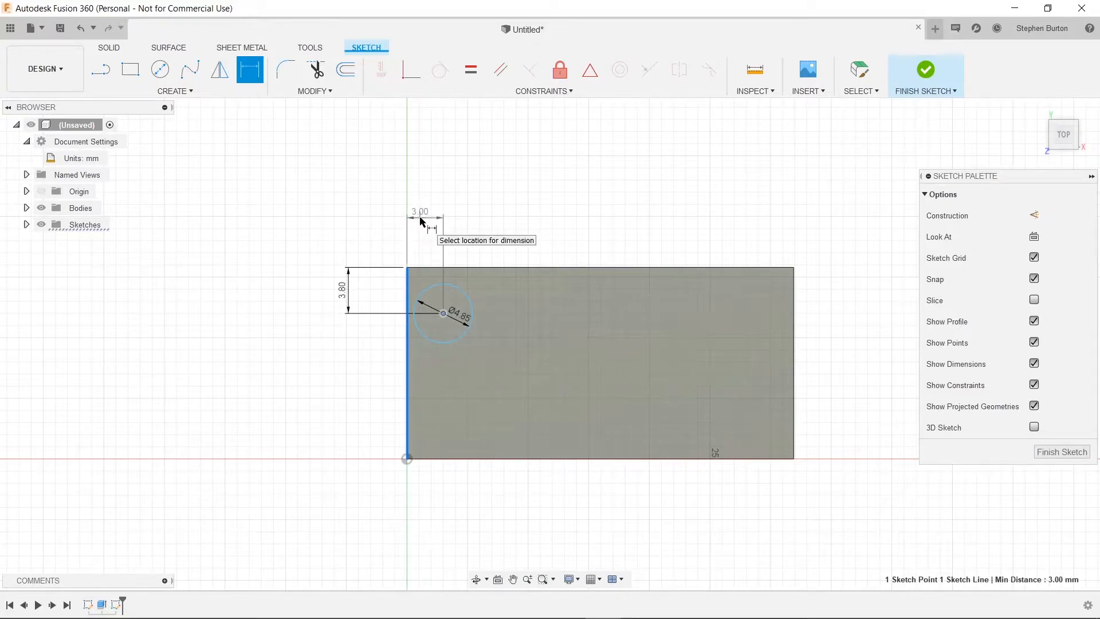
click(421, 222)
text(3.8)
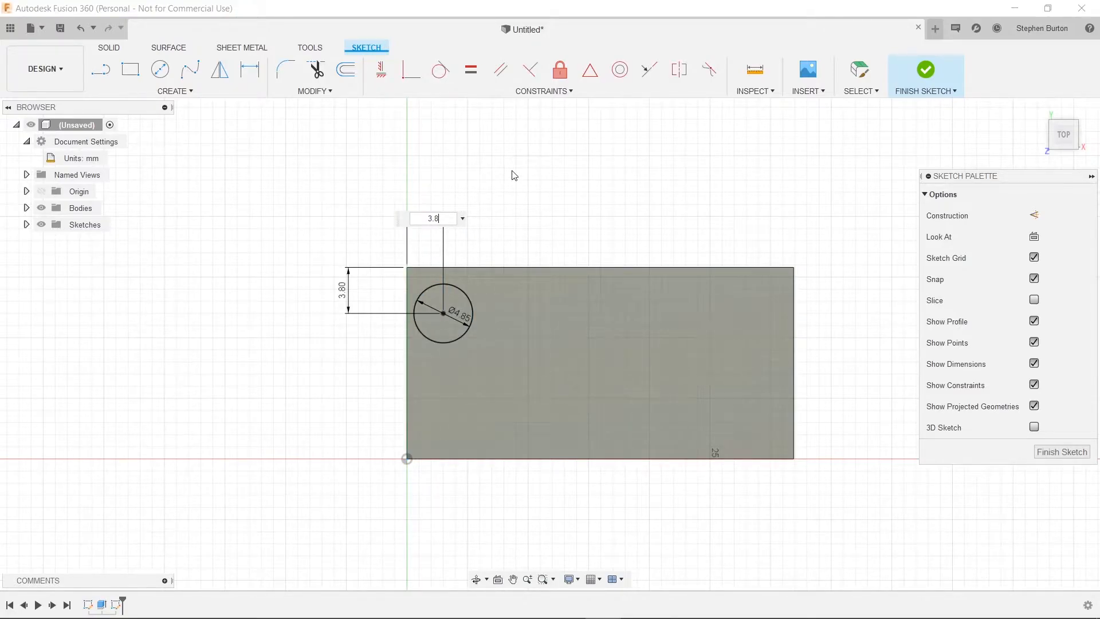
key(Return)
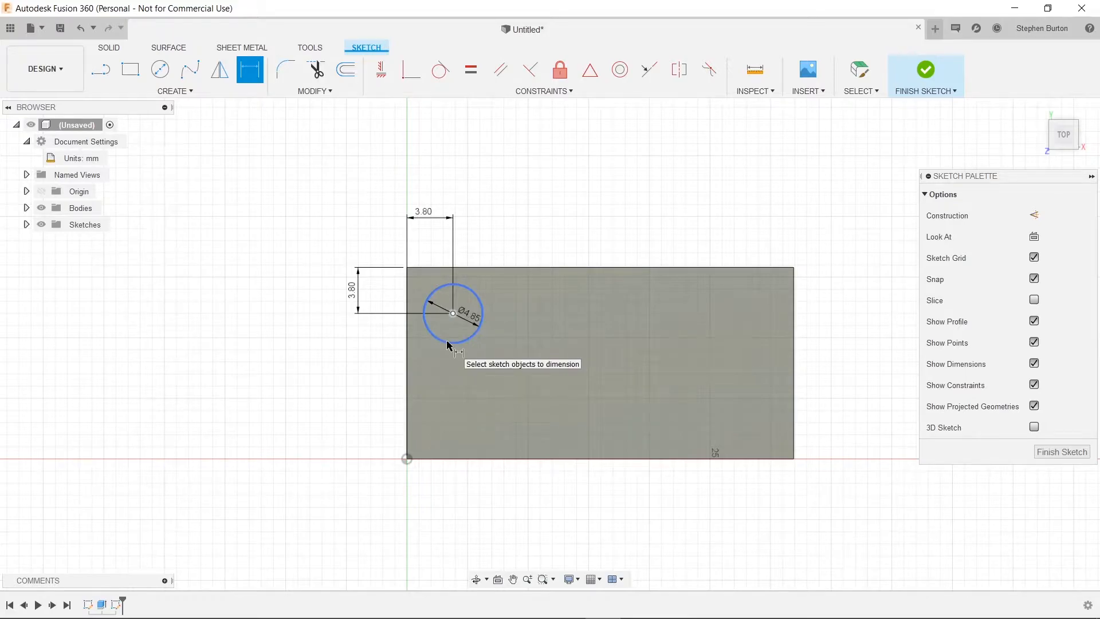
Extrude the 4.85 mm circle 2 mm upward from the block's top face, joined to the block
key(q)
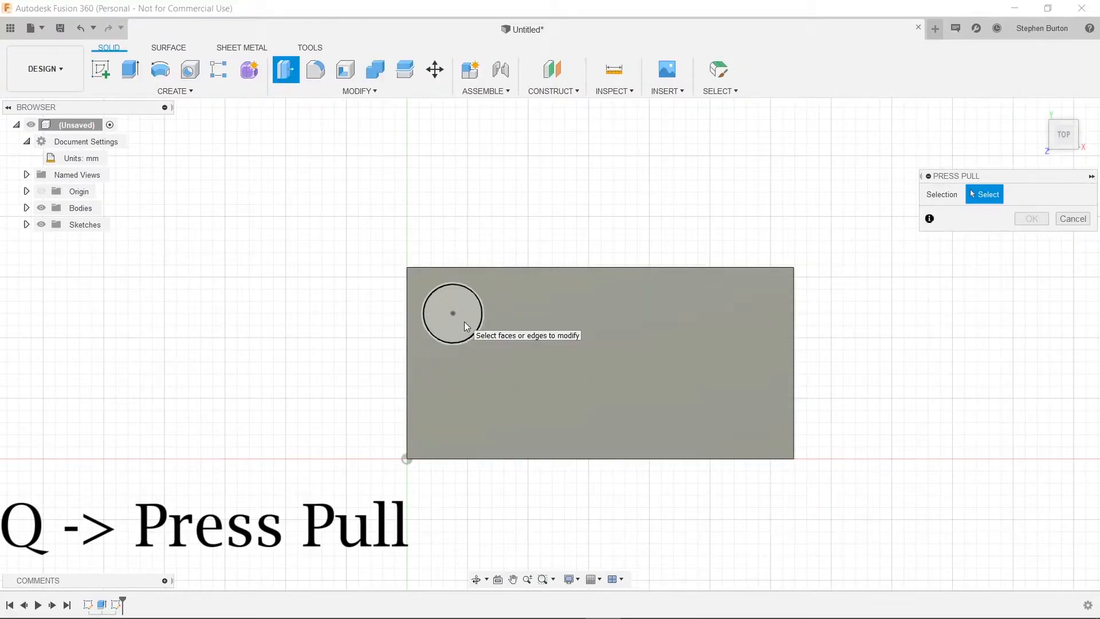
click(456, 316)
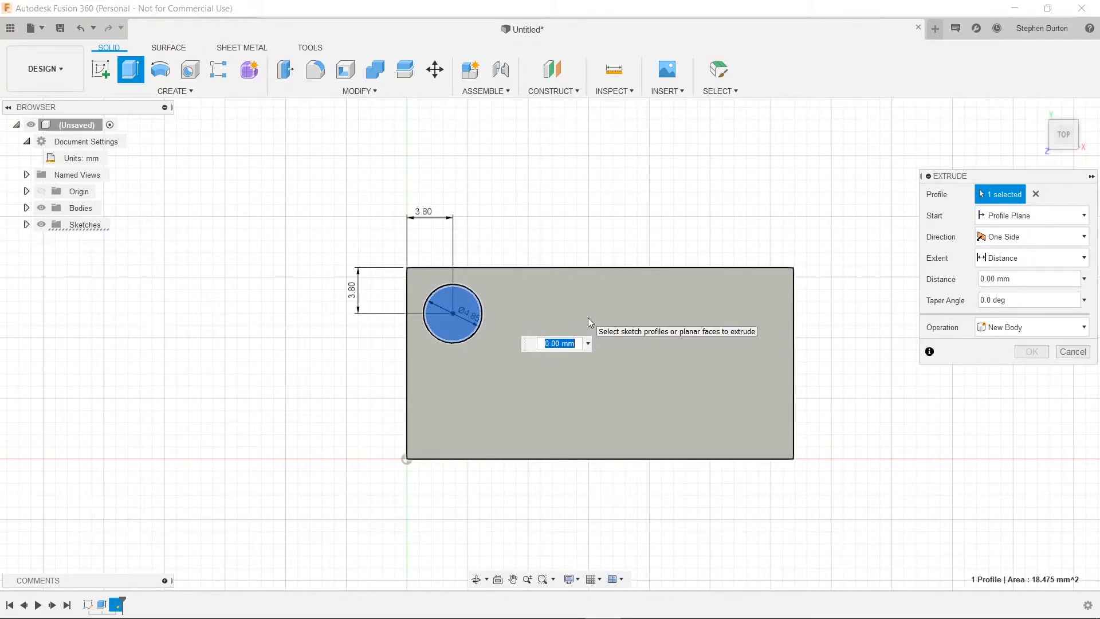
text(2)
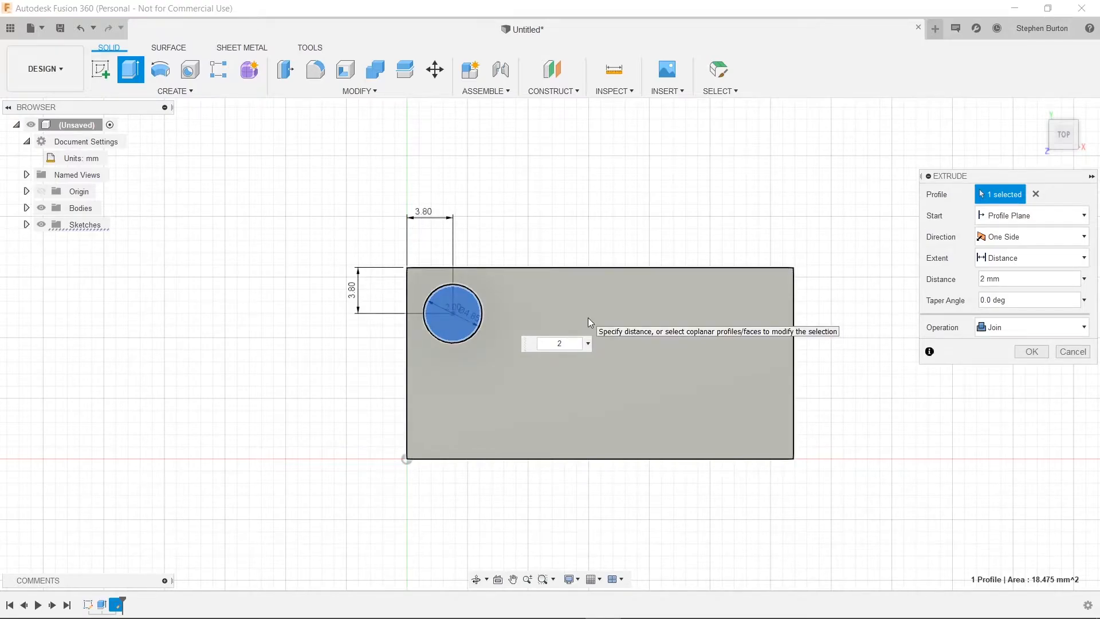
key(Return)
Start a rectangular pattern with the pattern type Features and choose the stud's extrusion as the object
shift+middle_drag(626, 333, 590, 277)
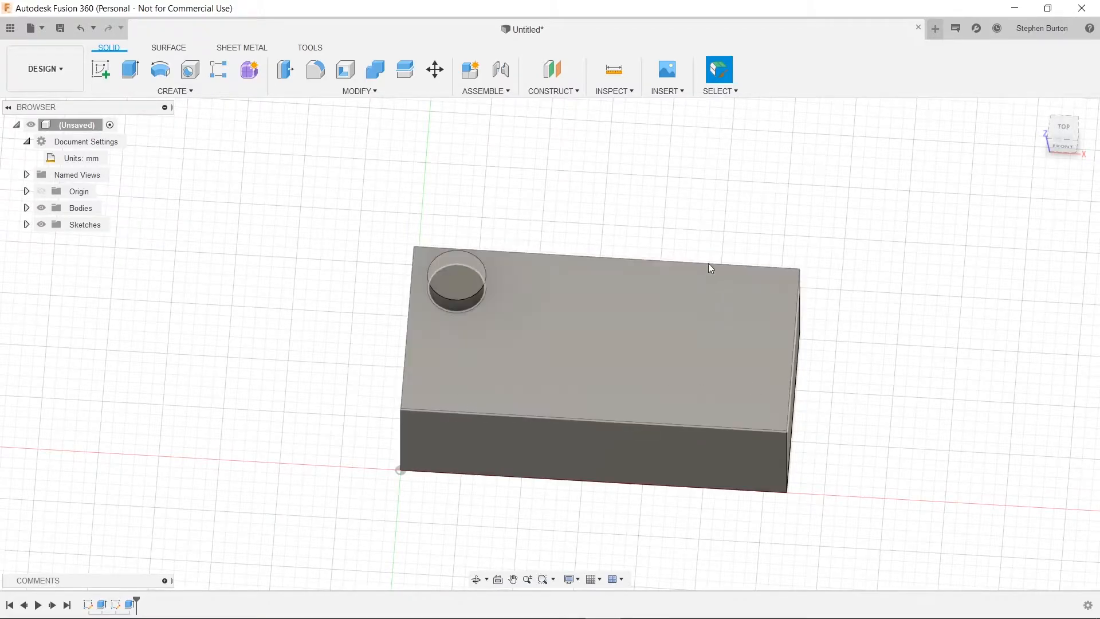
click(184, 93)
mouse_move(171, 399)
click(272, 398)
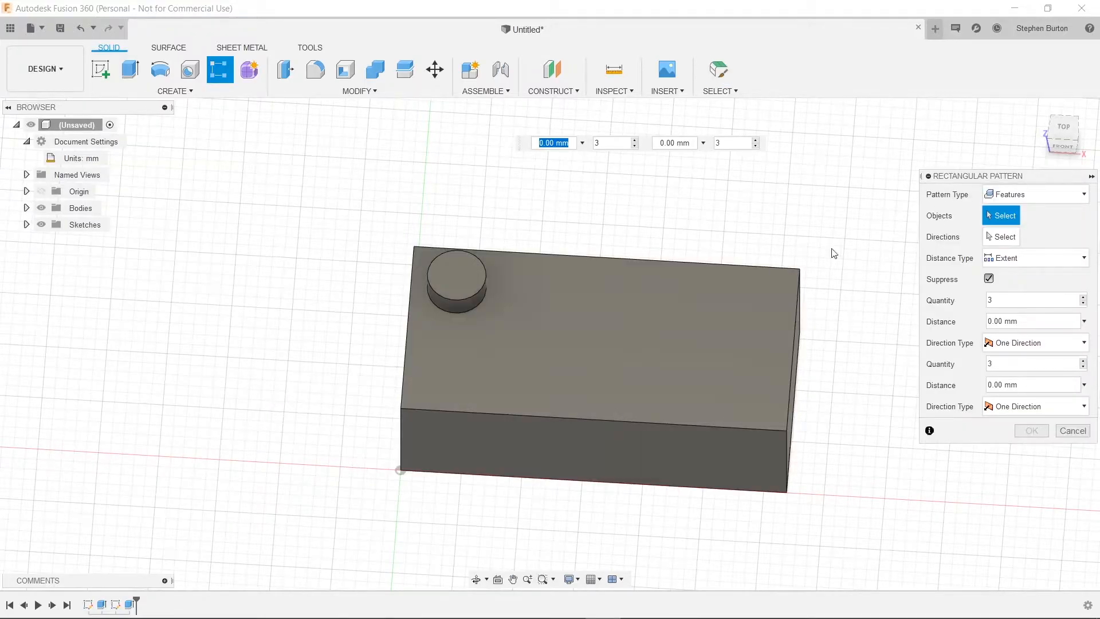
click(1079, 199)
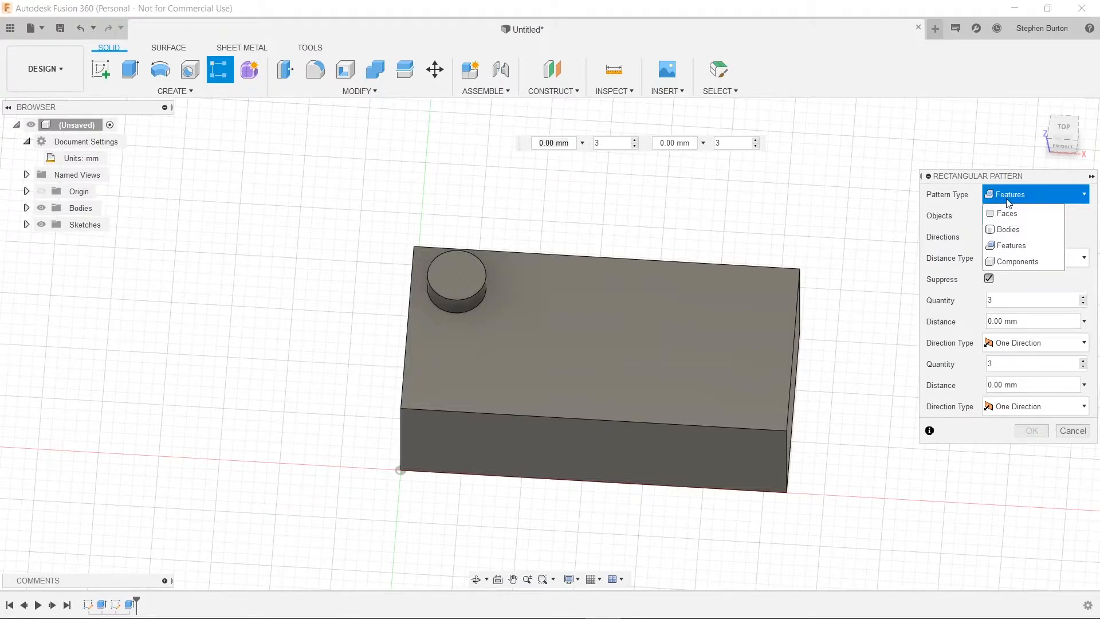
click(1029, 212)
click(1030, 199)
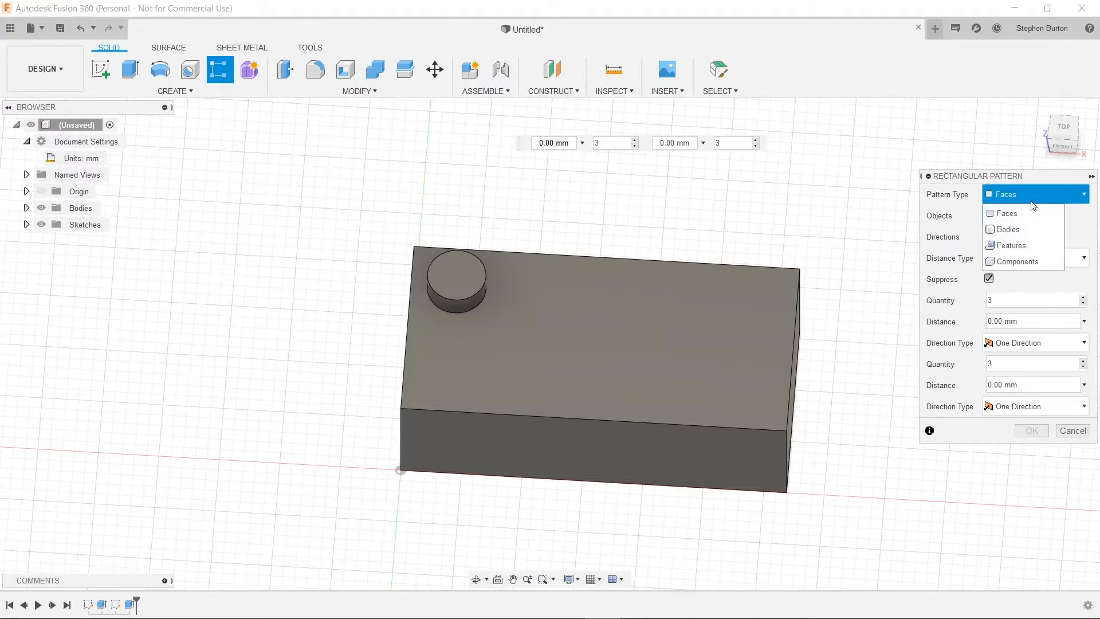
click(1019, 247)
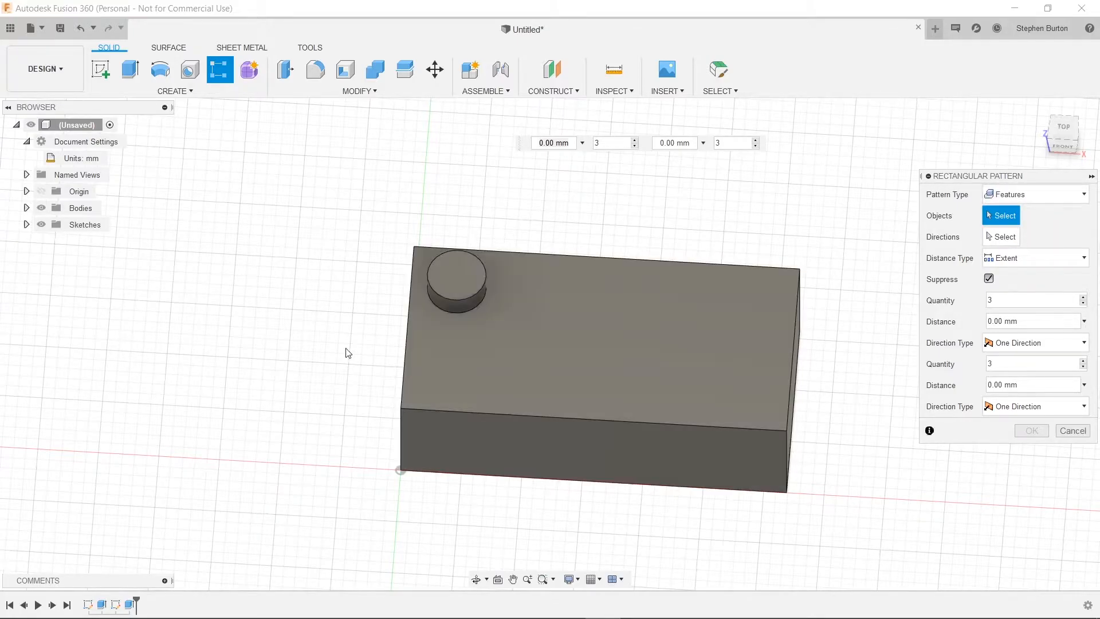
click(130, 606)
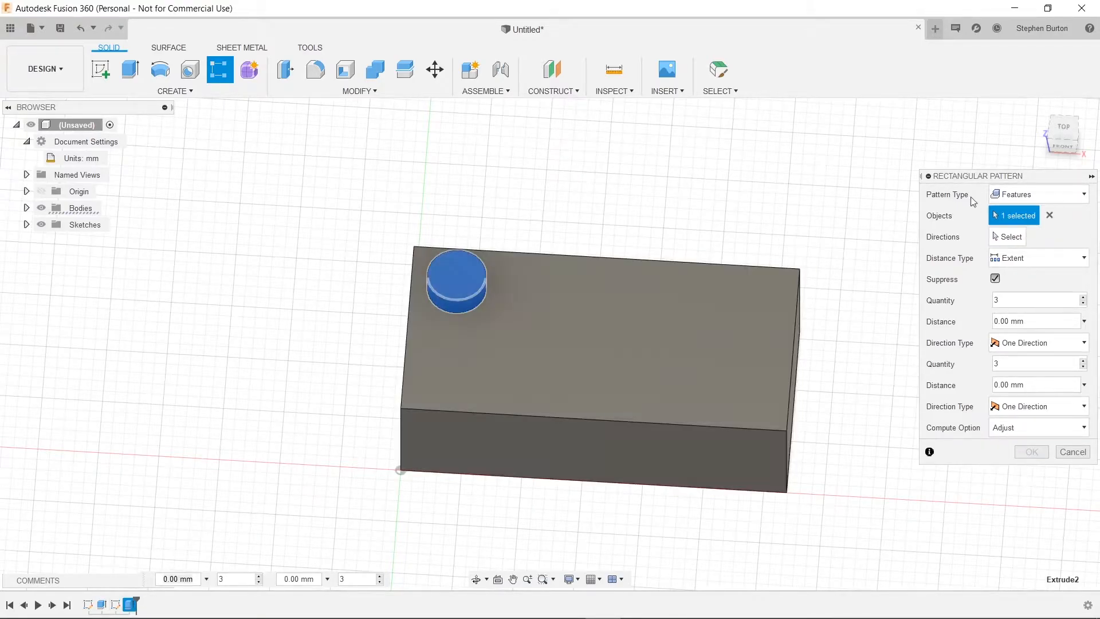
Set the pattern's first direction along the block's long edge with a quantity of 4 over a 24 mm extent
click(999, 237)
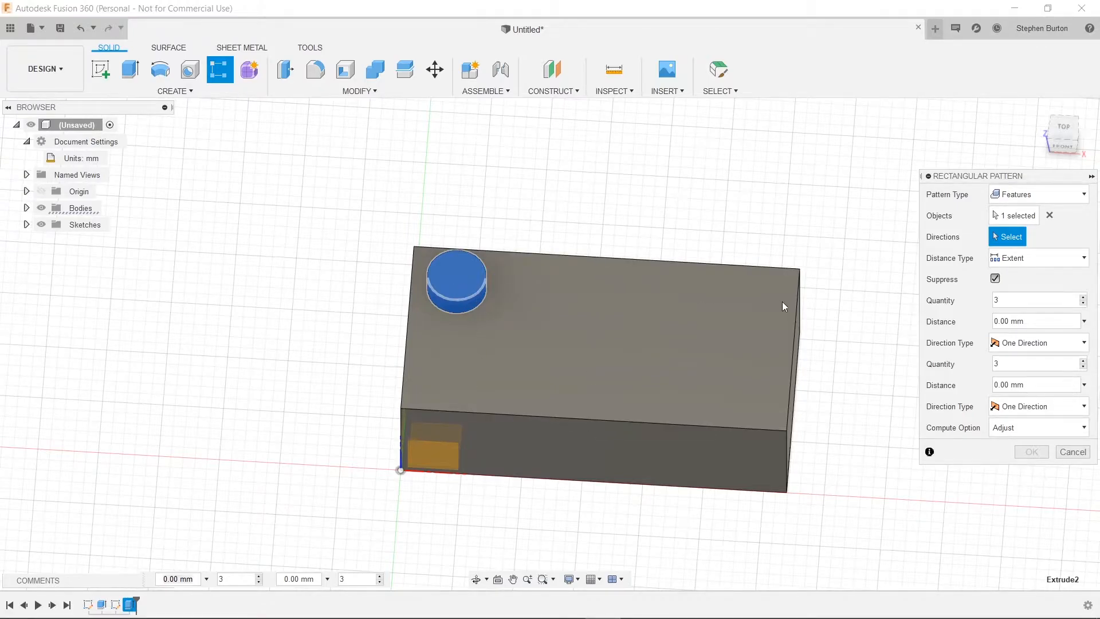
click(564, 419)
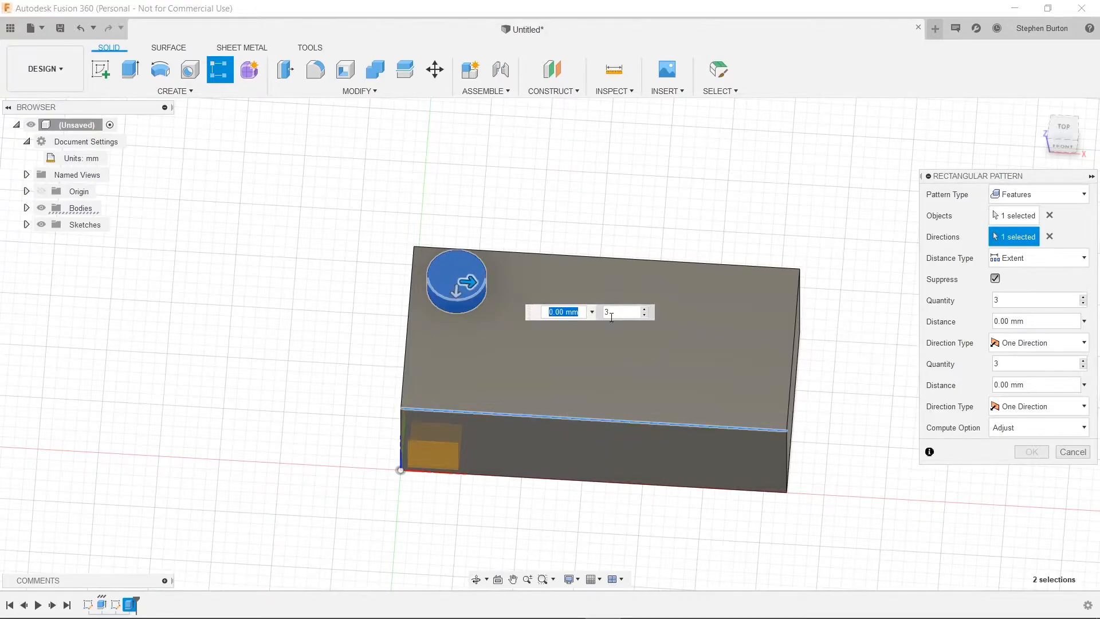
key(Tab)
key(shift+Tab)
text(24)
key(Return)
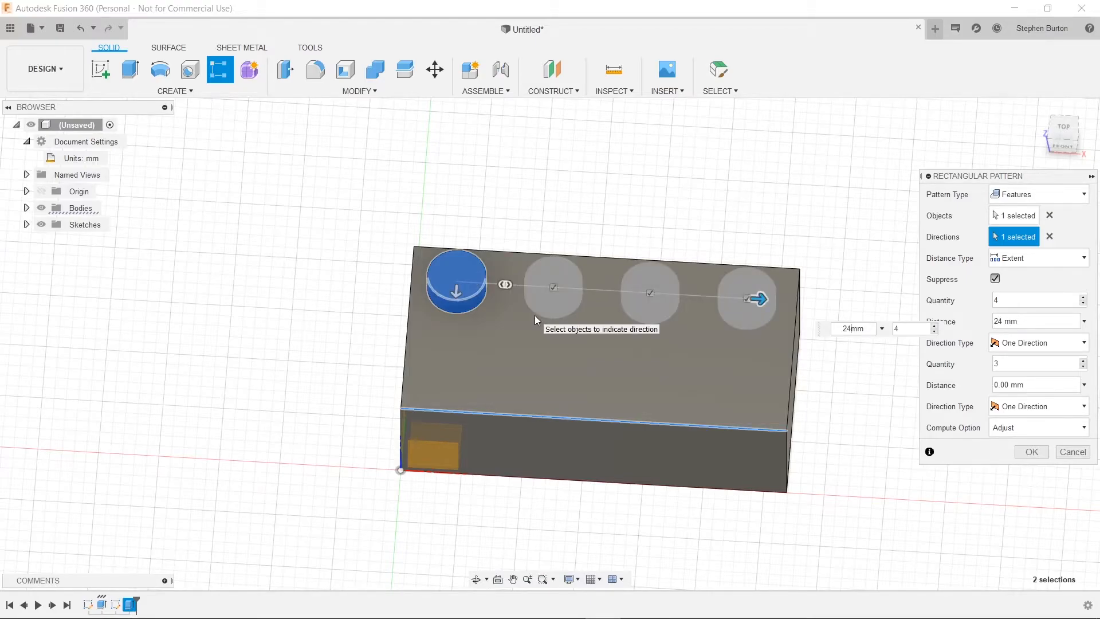
key(Tab)
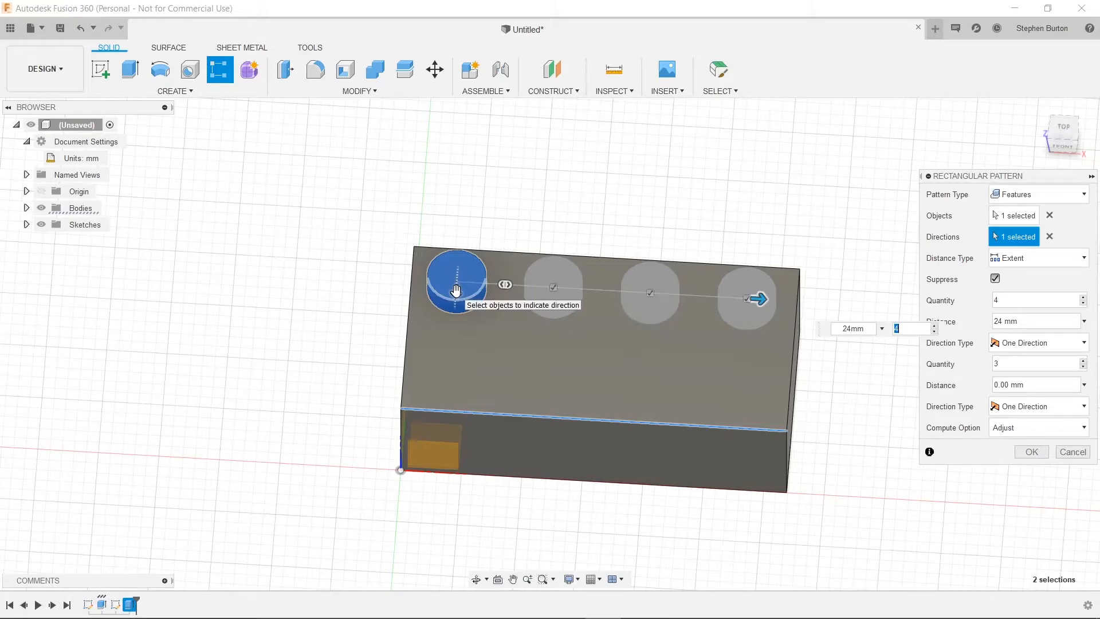
Set the pattern's second direction to a quantity of 2 over 8 mm and create the stud pattern
key(Tab)
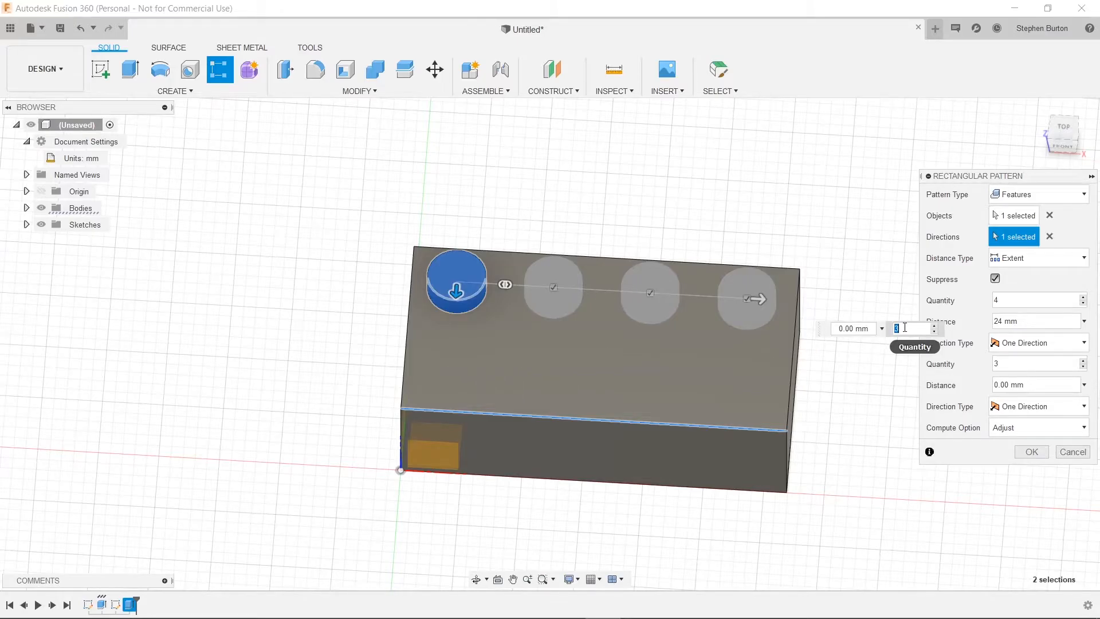
text(2)
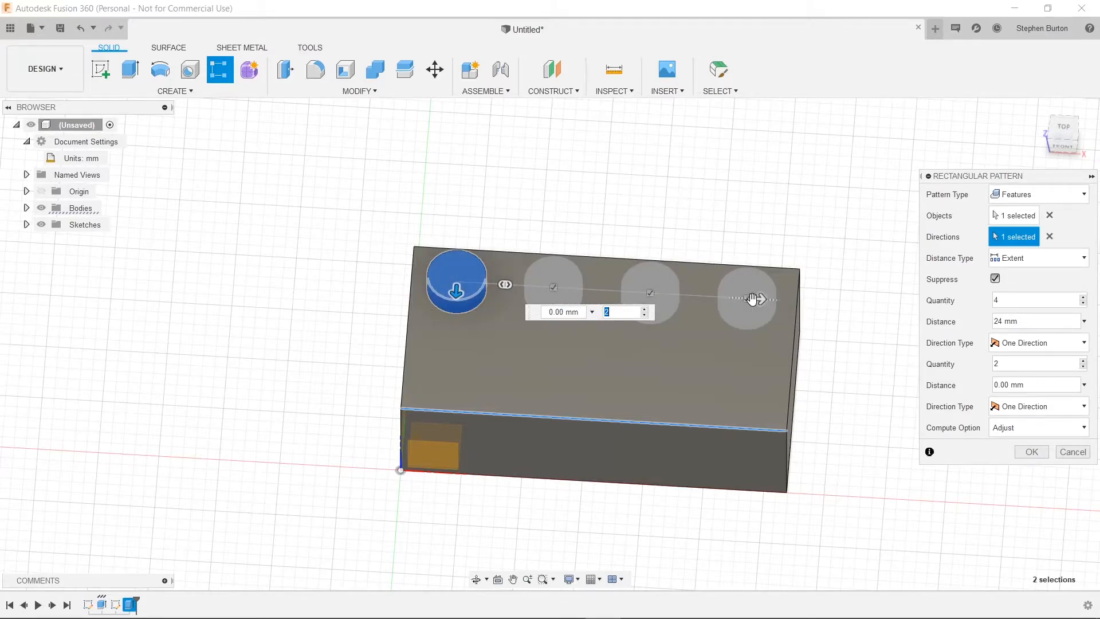
click(562, 312)
text(8)
key(Return)
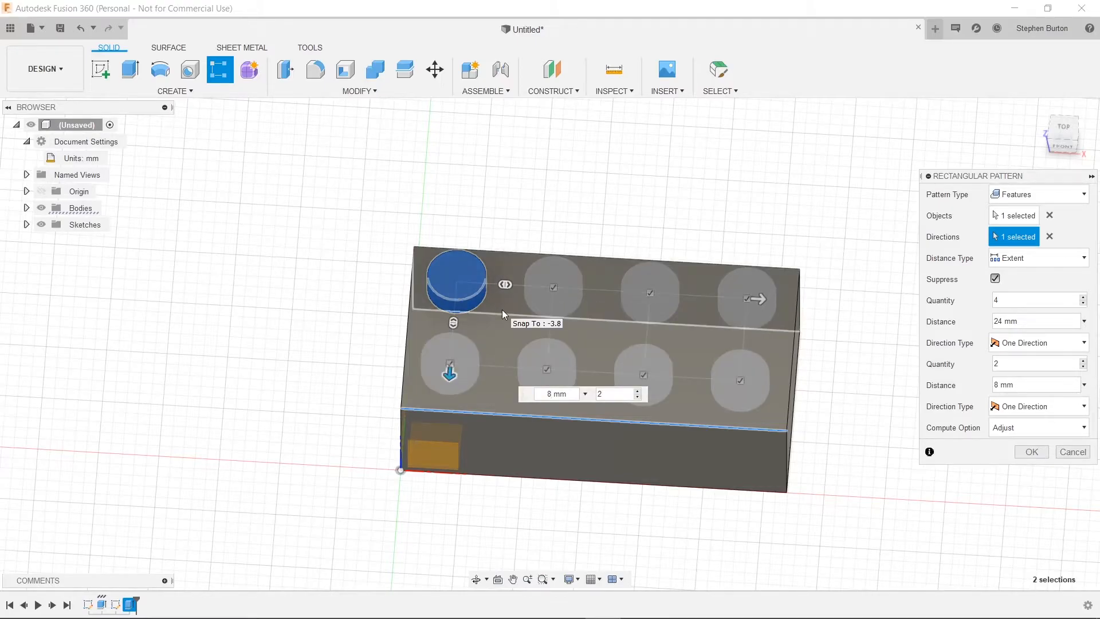
key(Return)
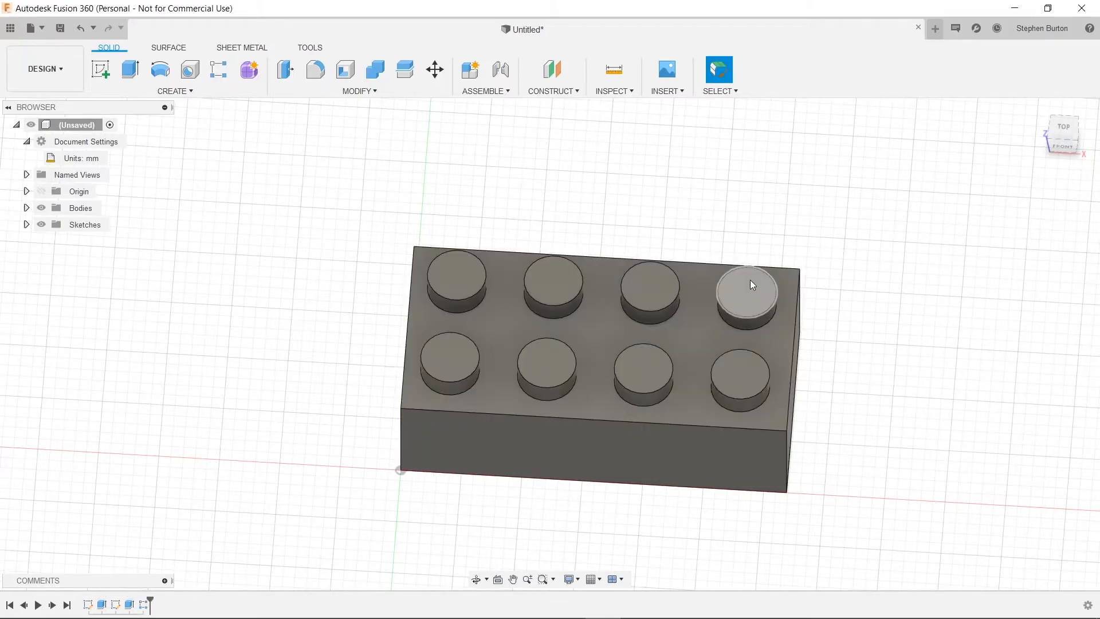
Shell the brick from its bottom face with an inside wall thickness of 1.2 mm
shift+middle_drag(813, 272, 817, 122)
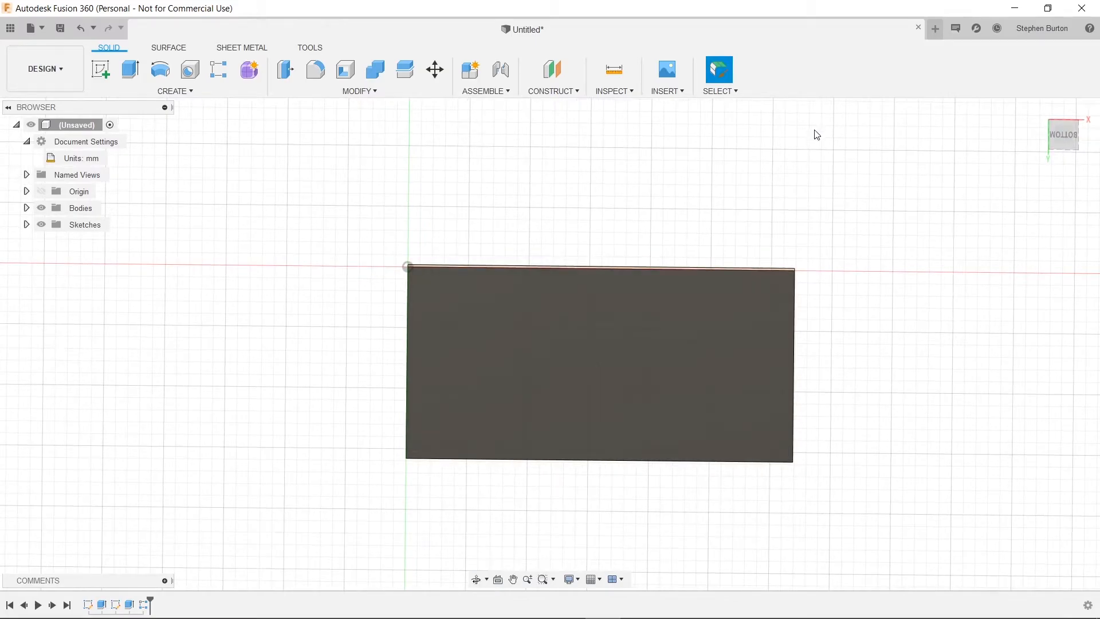
click(358, 92)
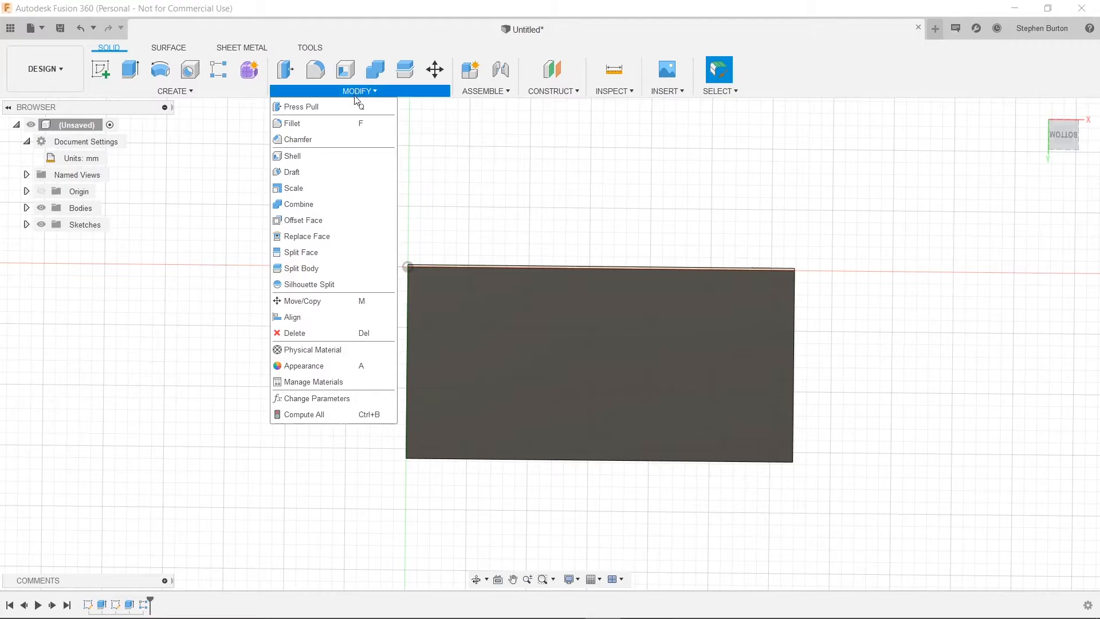
click(329, 162)
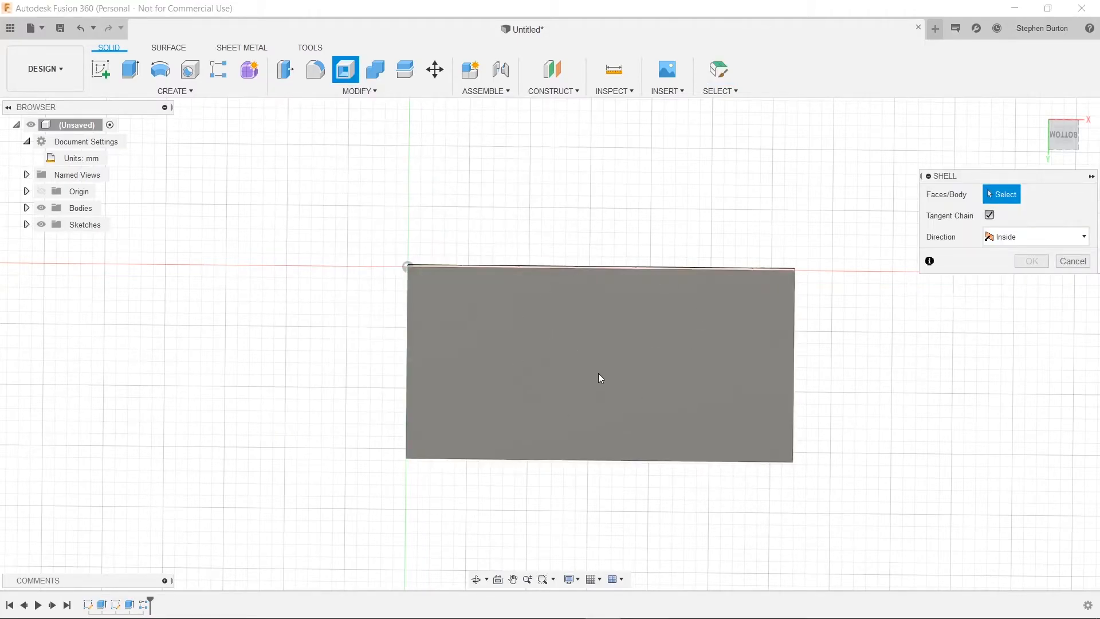
click(598, 372)
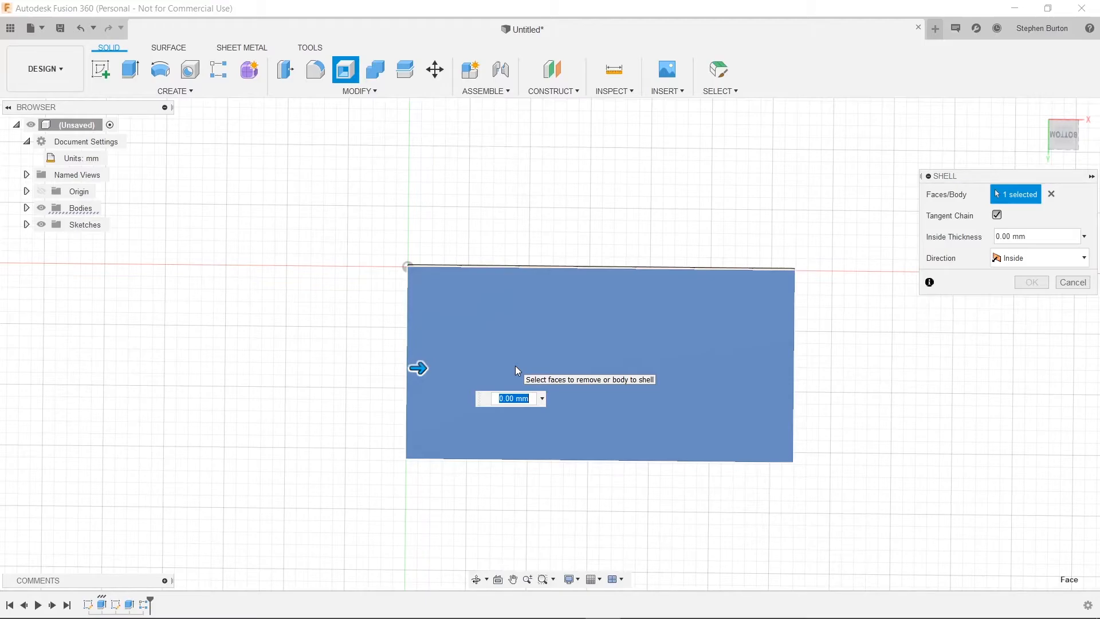
text(1.2)
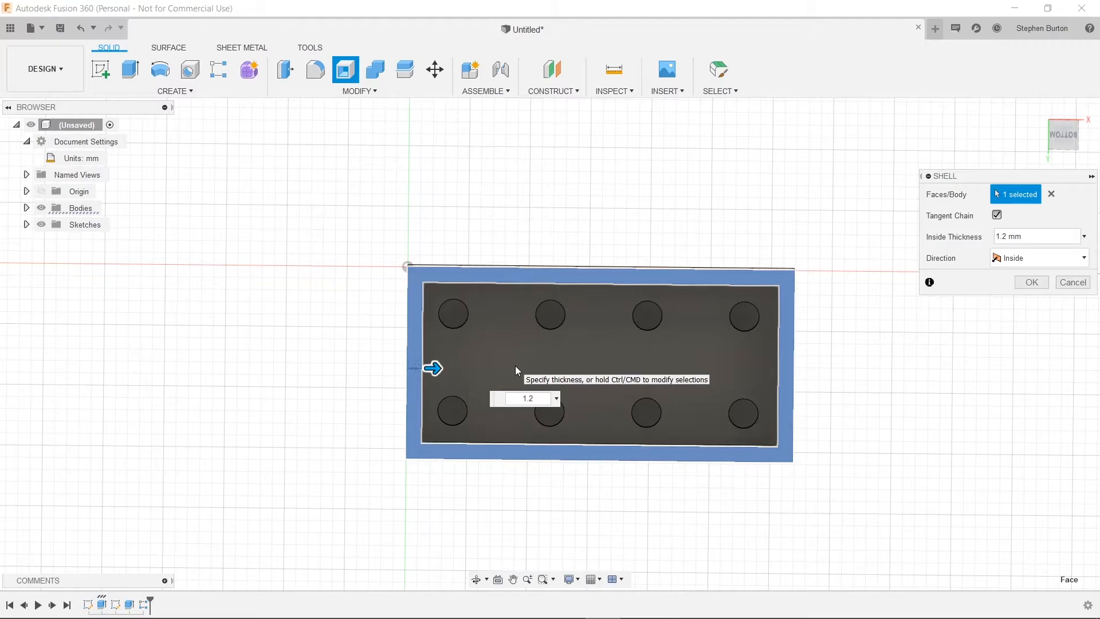
key(Return)
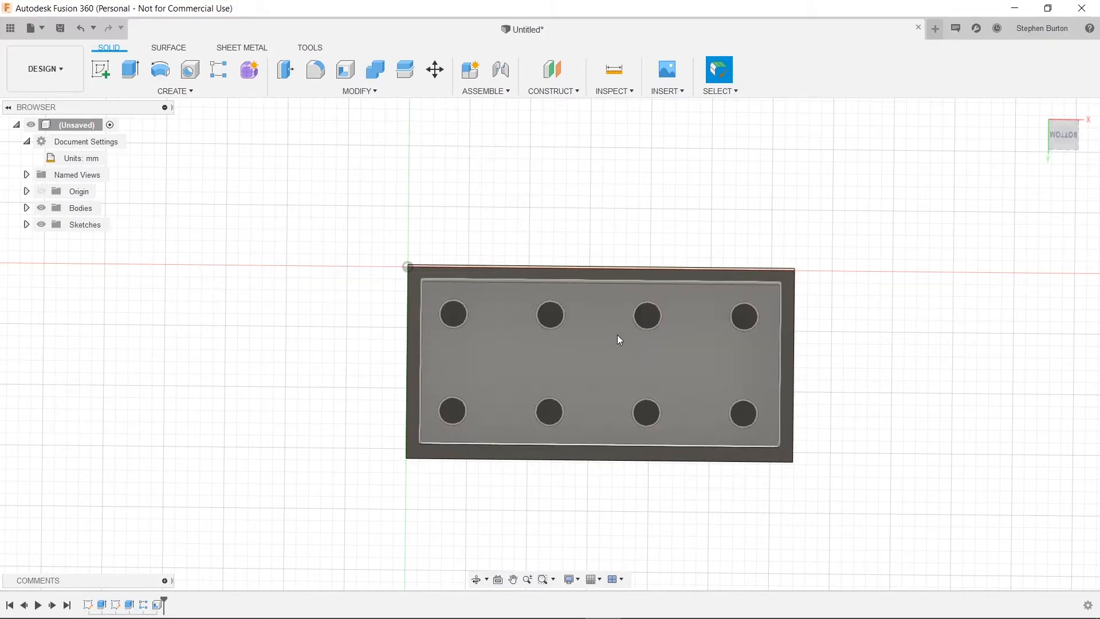
Sketch on the brick's inner face a diagonal construction line joining the centers of the second upper-row hole and first lower-row hole
click(102, 73)
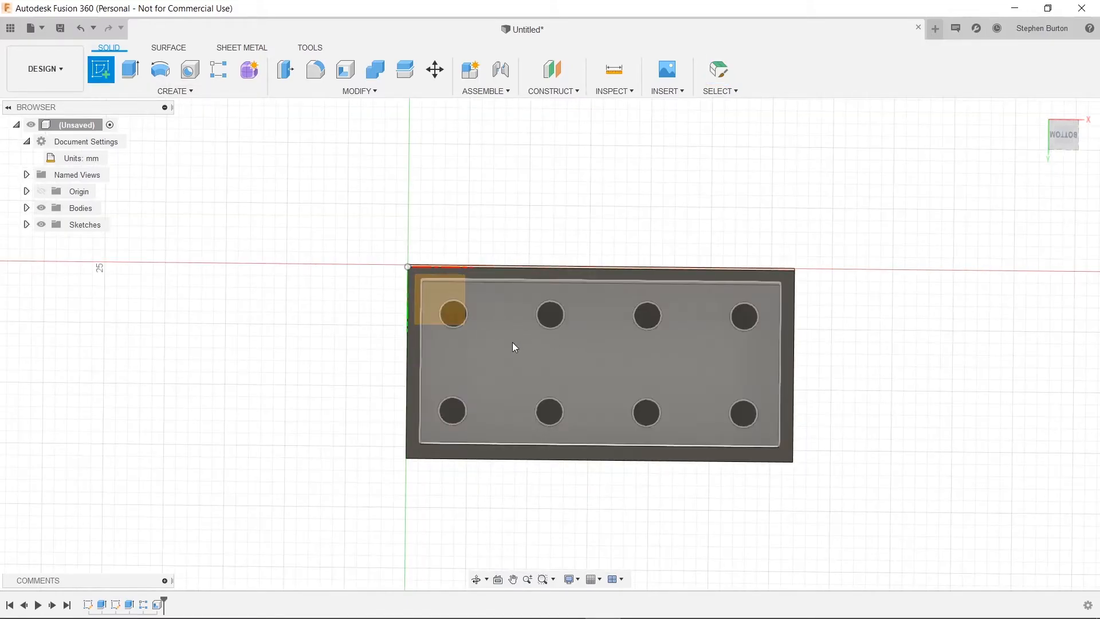
click(544, 354)
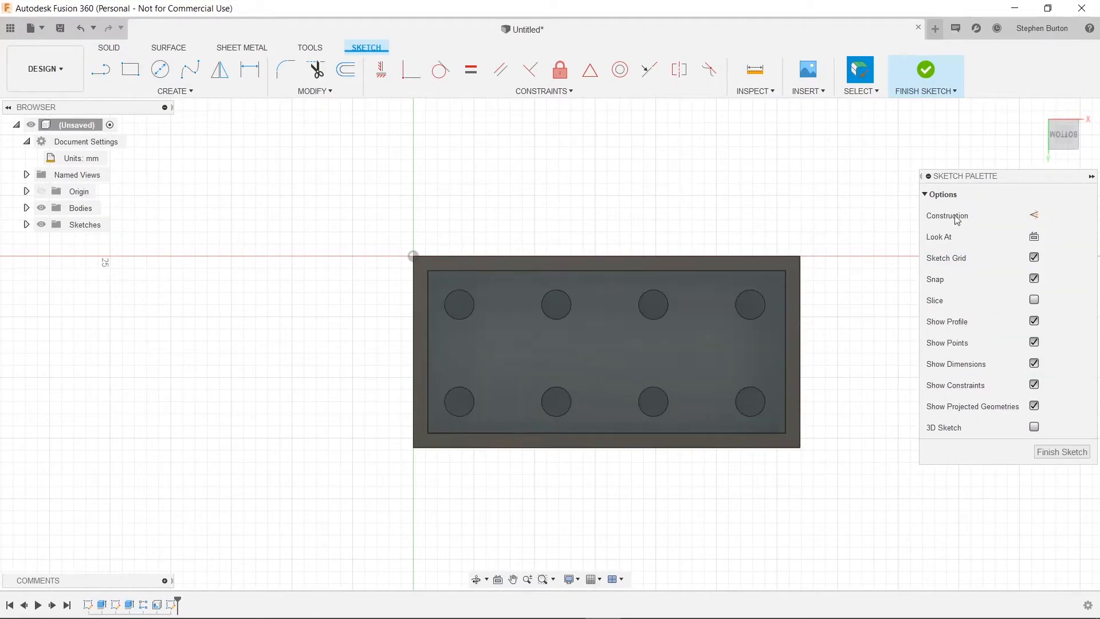
click(1034, 216)
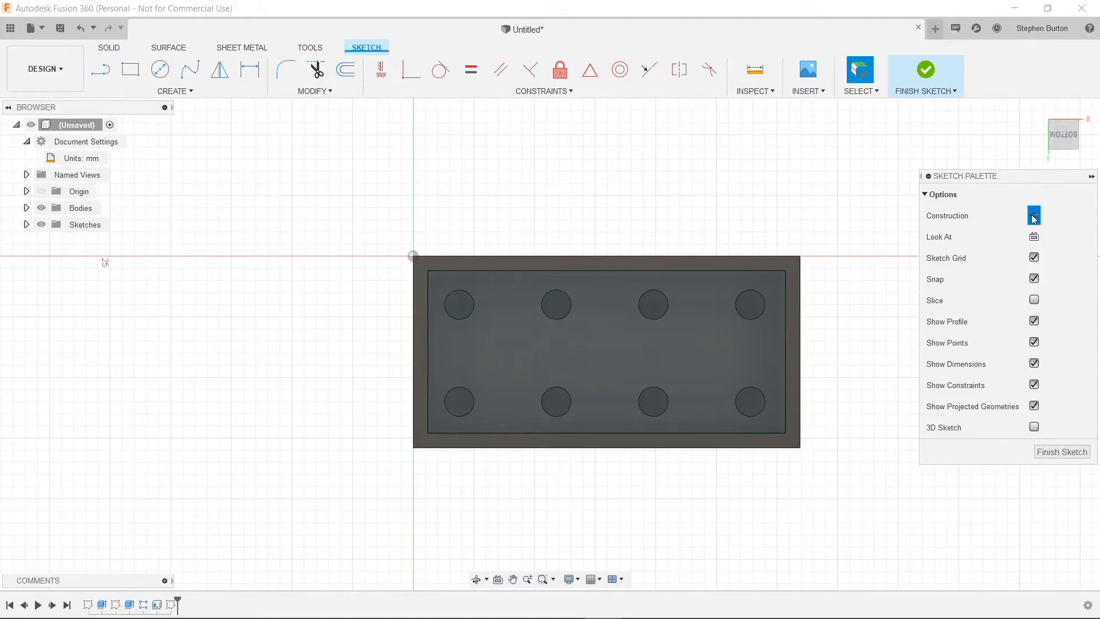
click(103, 71)
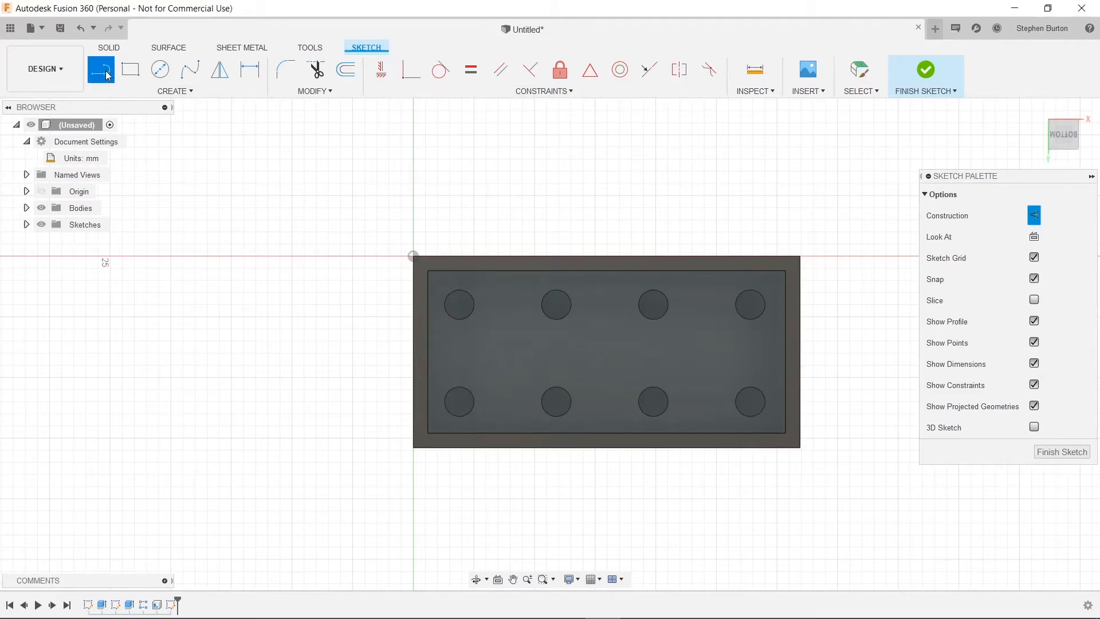
click(556, 305)
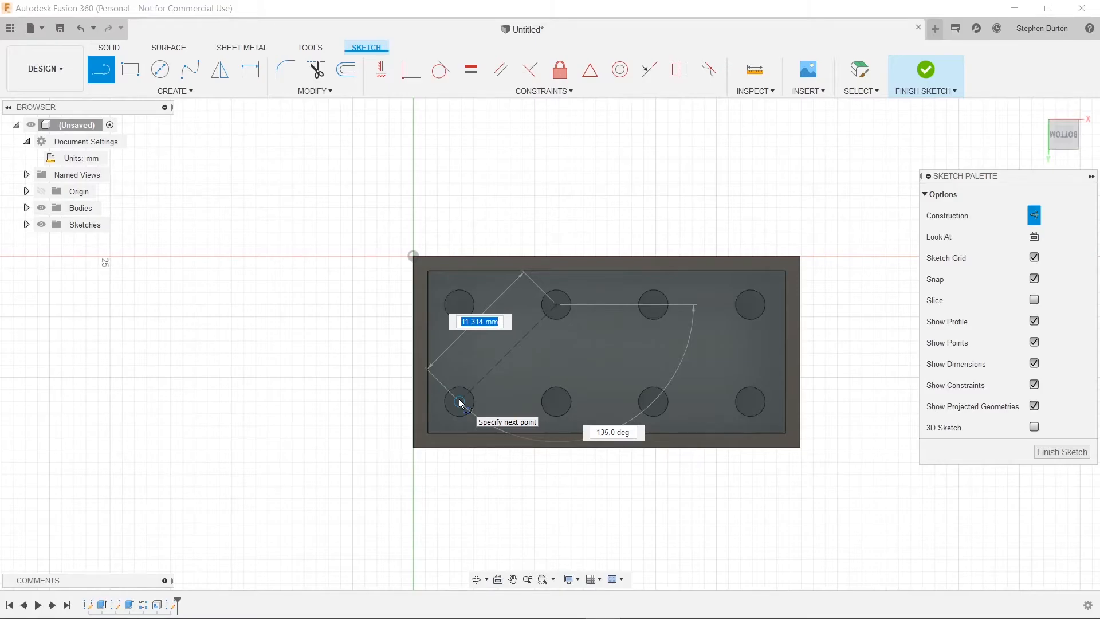
click(458, 401)
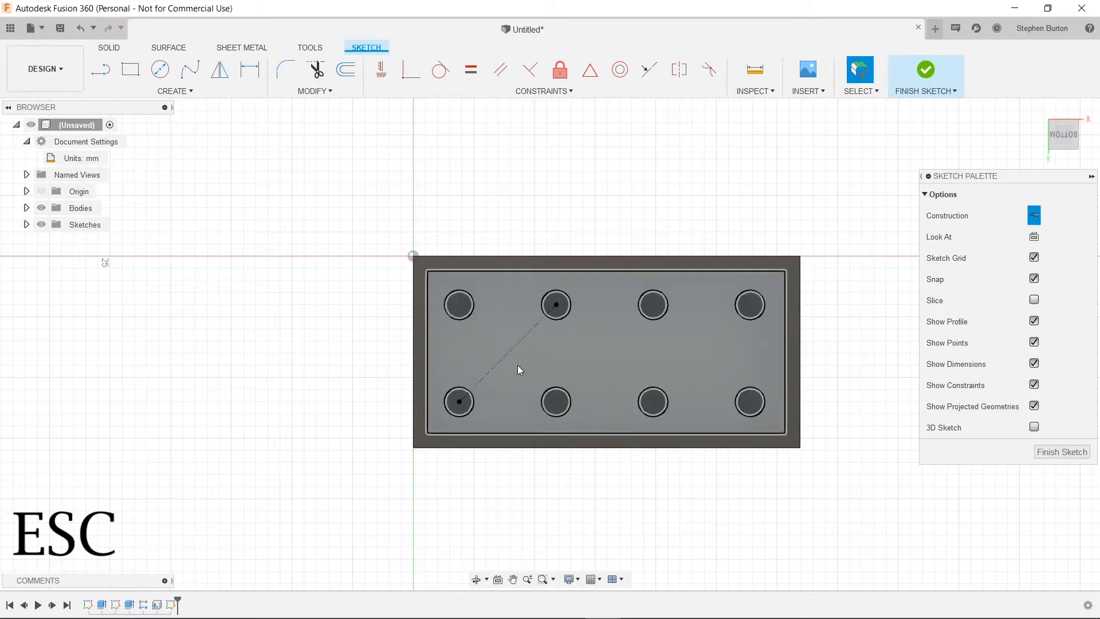
Turn off construction mode and draw a 5.12 mm diameter circle centered on the diagonal line's midpoint
click(1034, 215)
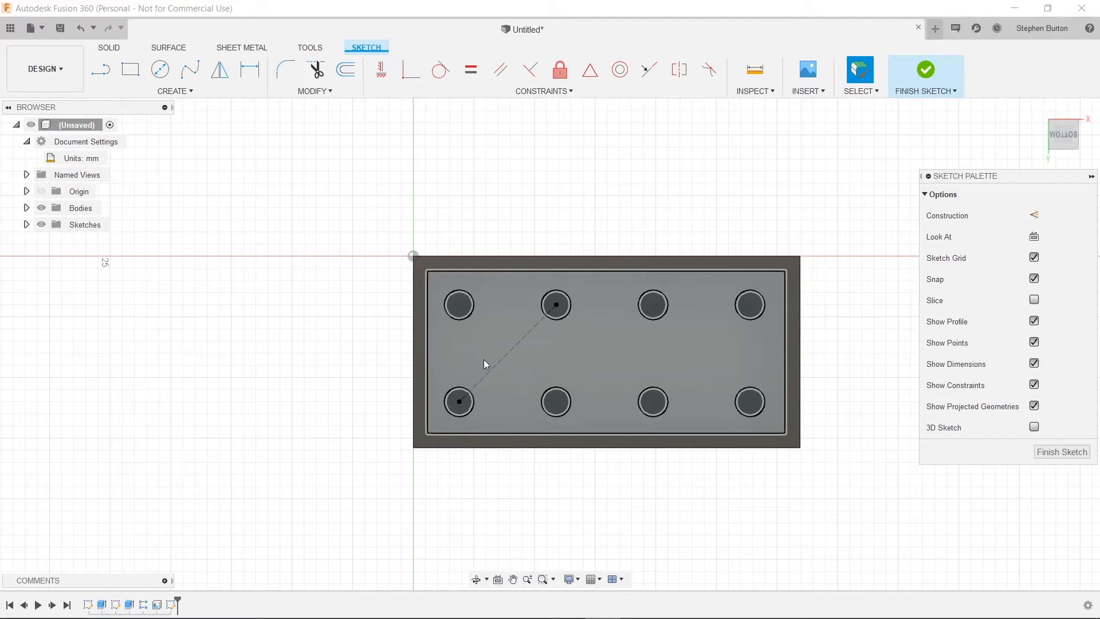
click(163, 79)
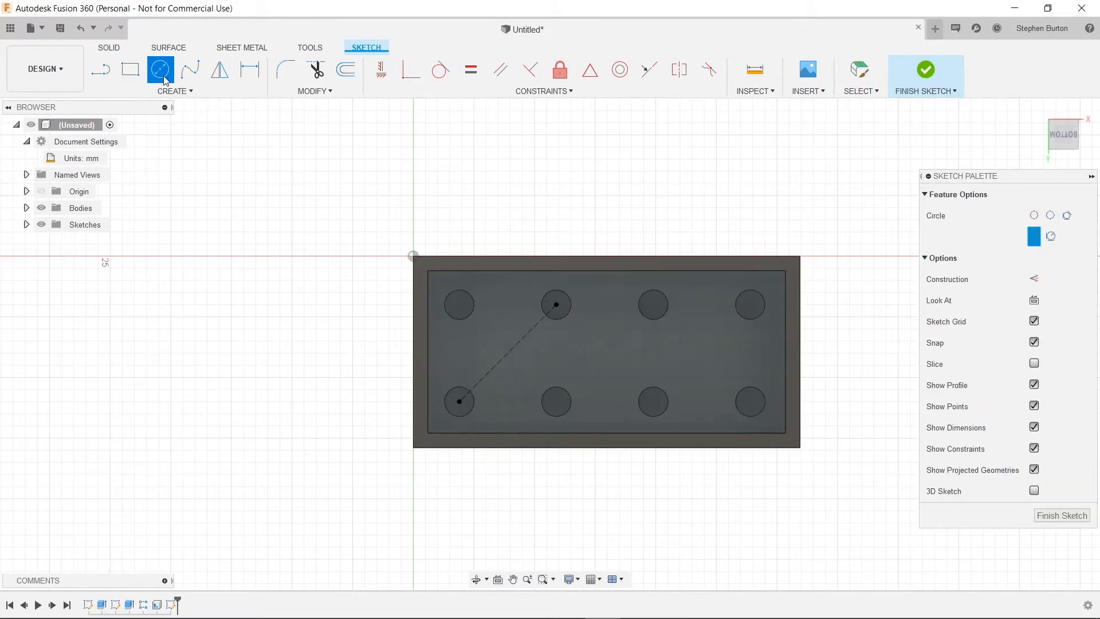
click(511, 356)
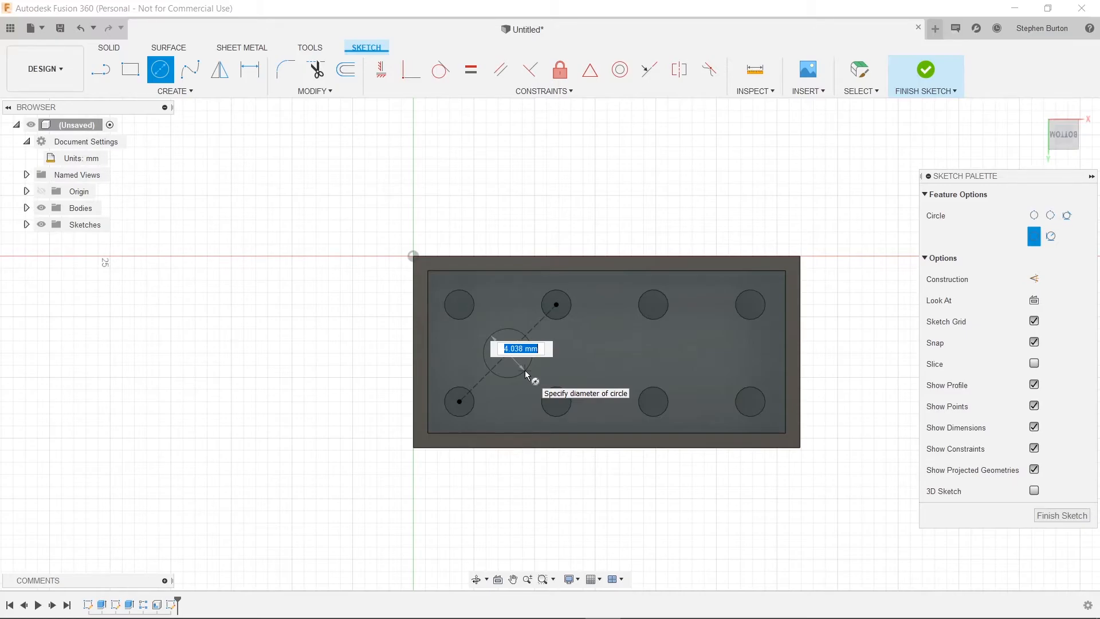
text(5.12)
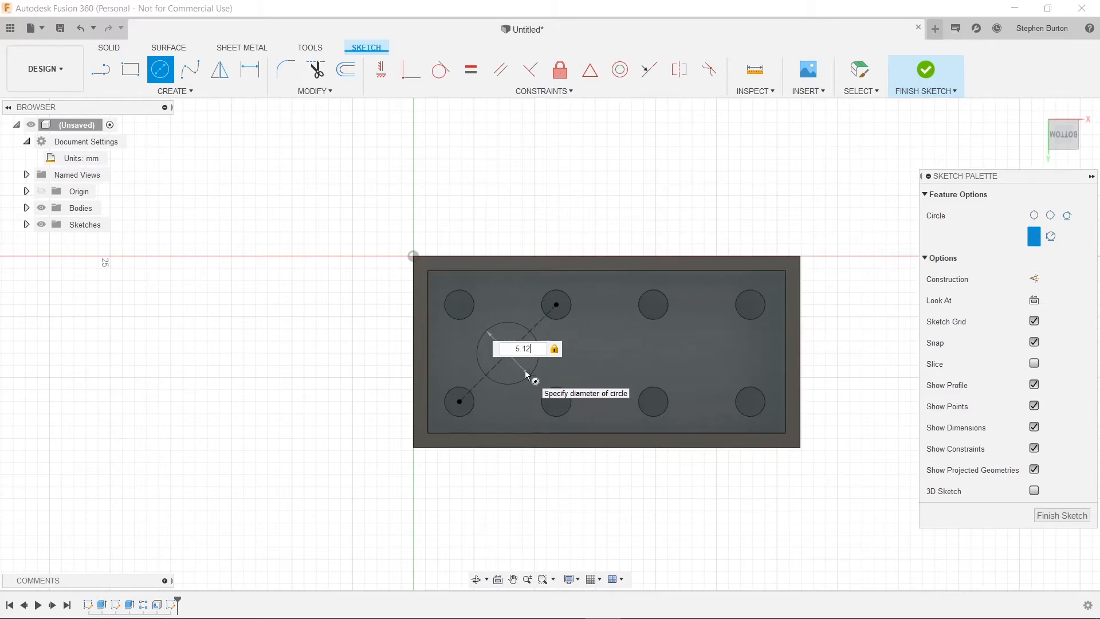
key(Return)
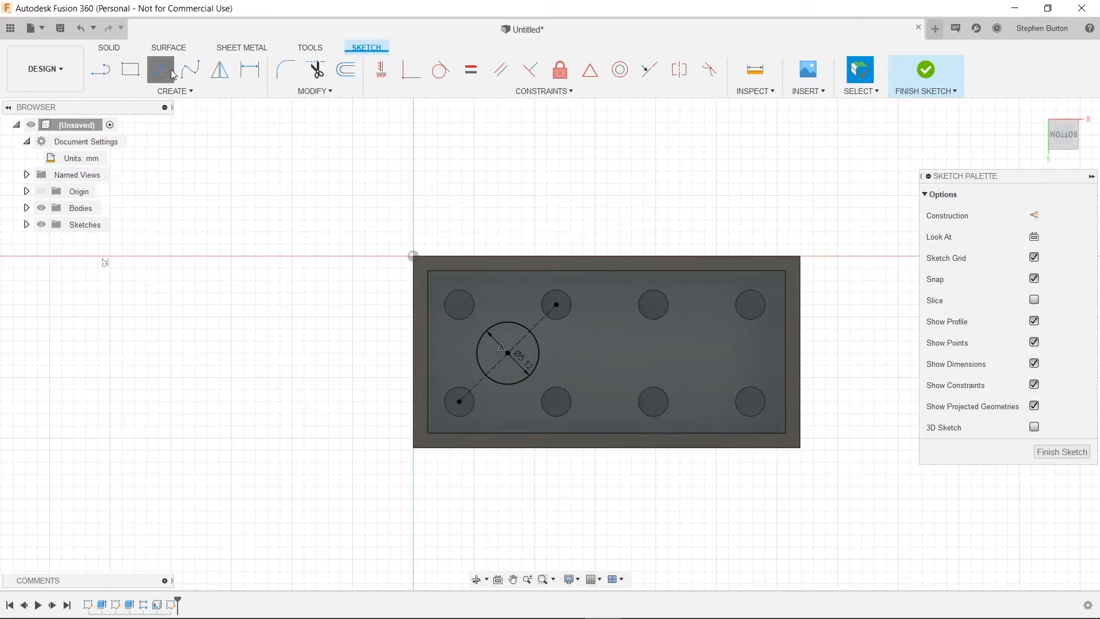
Draw a 6.72 mm diameter circle concentric with the 5.12 mm circle on the brick's inner face
click(172, 74)
click(509, 354)
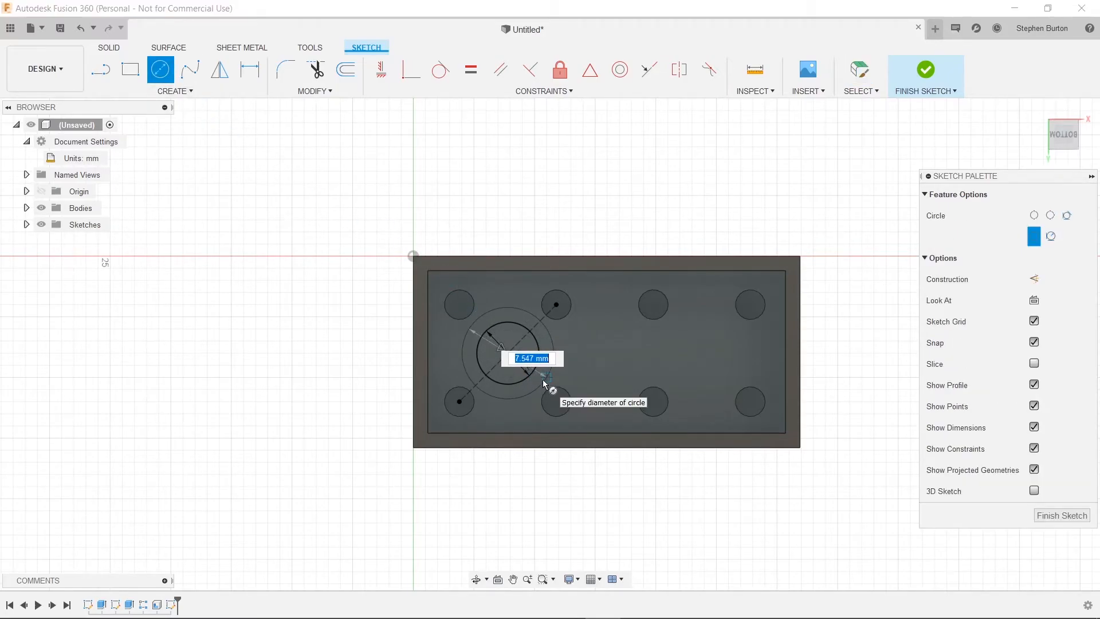
text(6.72)
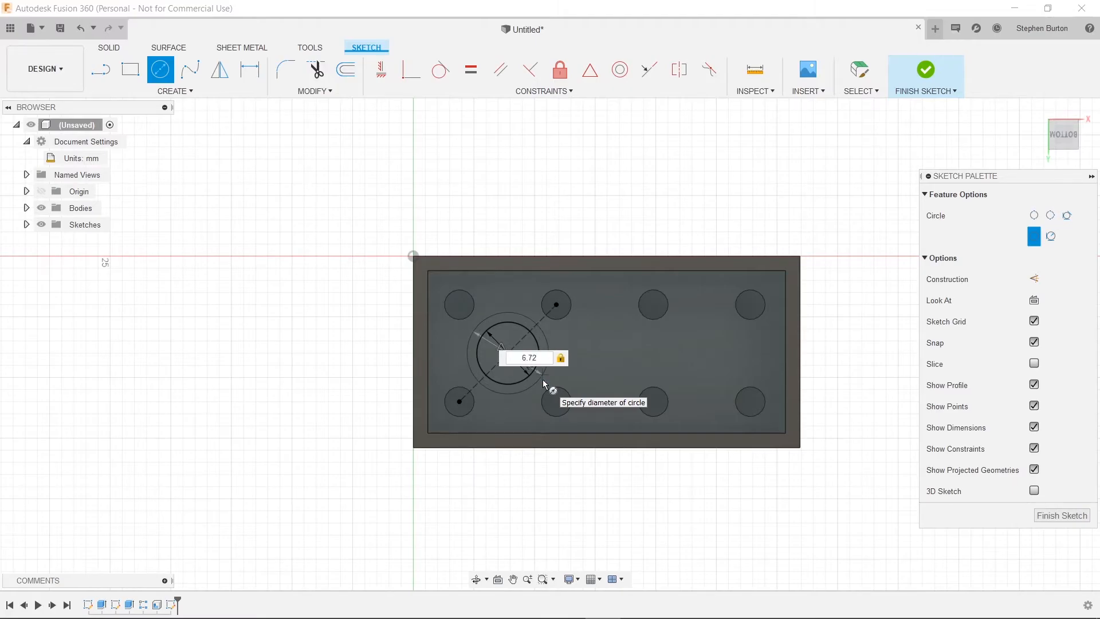
key(Return)
key(Escape)
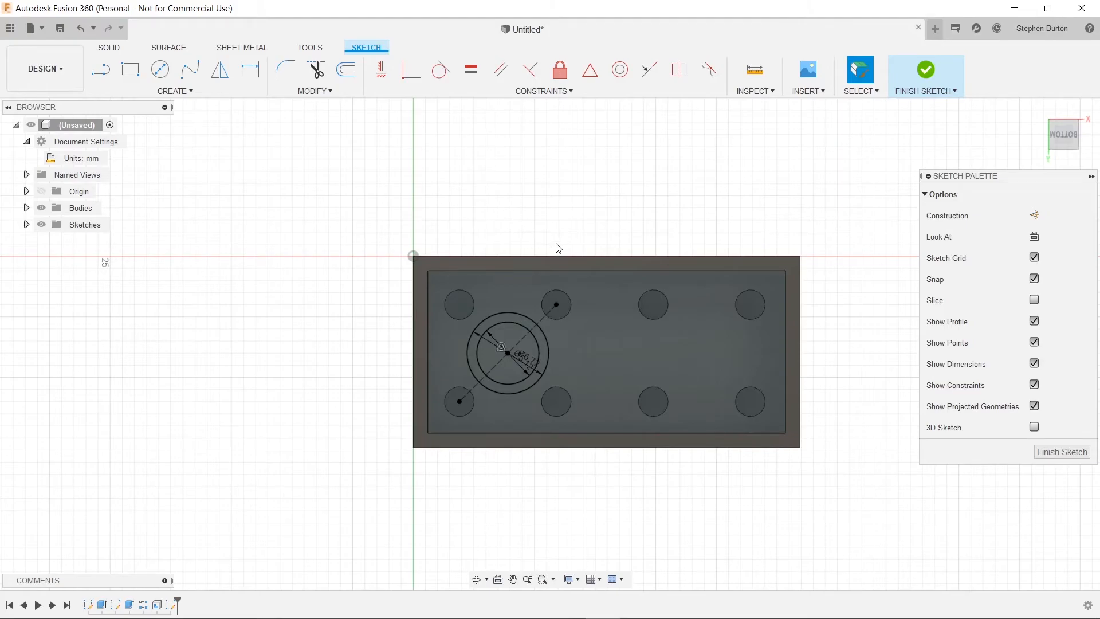
Press Pull the ring between the two concentric circles by 8.4 mm, joining it to the brick as a tube
key(q)
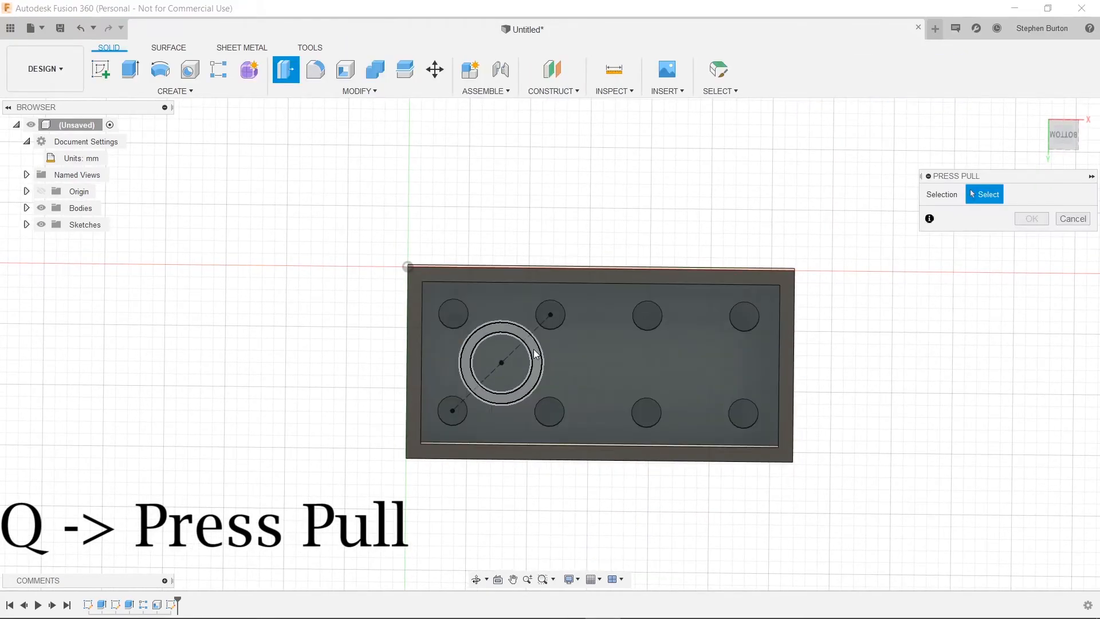
click(535, 354)
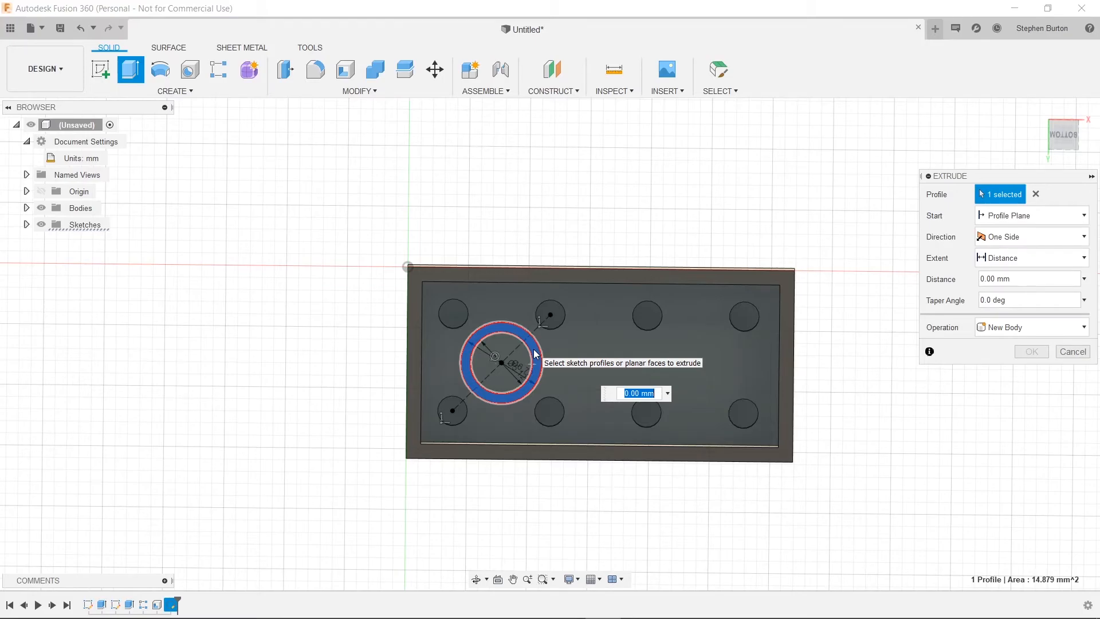
text(8.4)
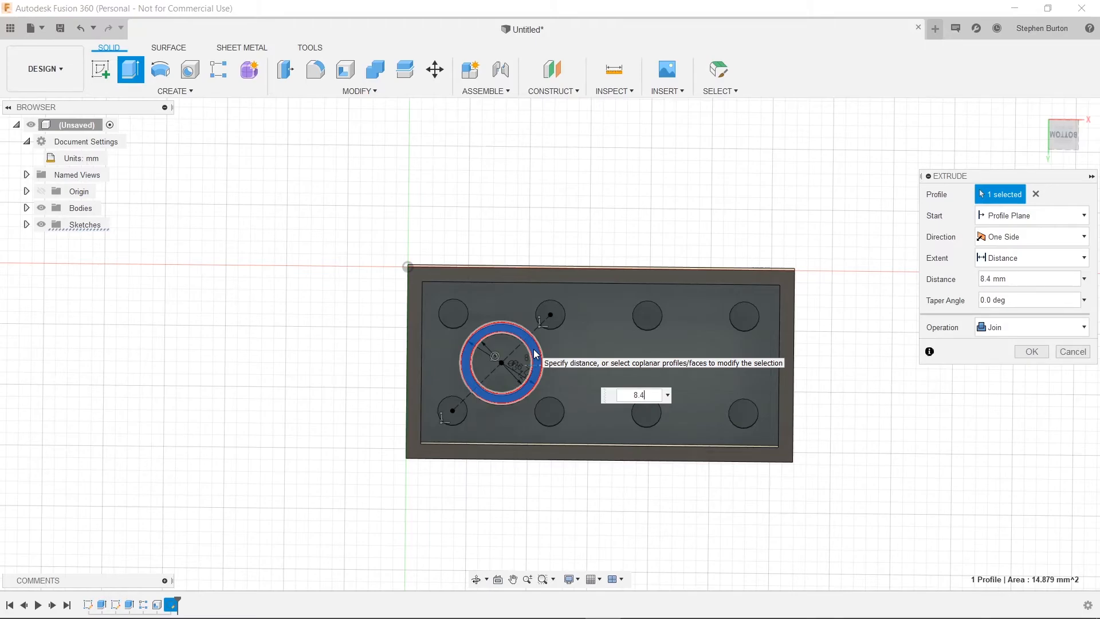
key(Return)
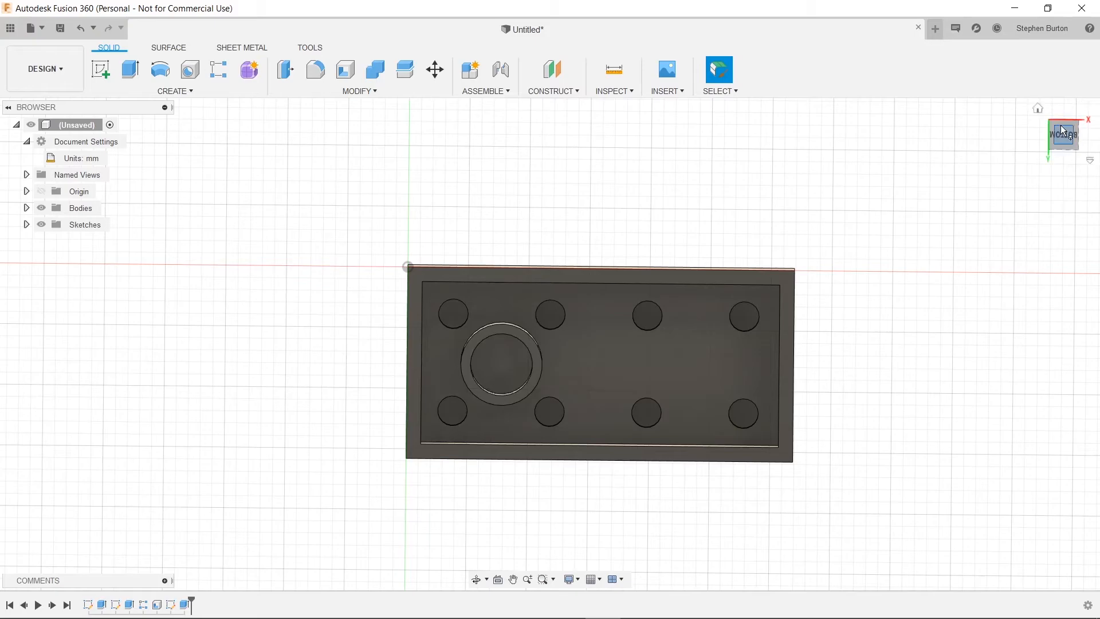
Set up a rectangular pattern of the tube's extrude feature, directed along the brick's long inner edge
mouse_move(1062, 127)
mouse_down()
mouse_move(1044, 163)
mouse_move(1044, 206)
mouse_move(1045, 126)
mouse_up()
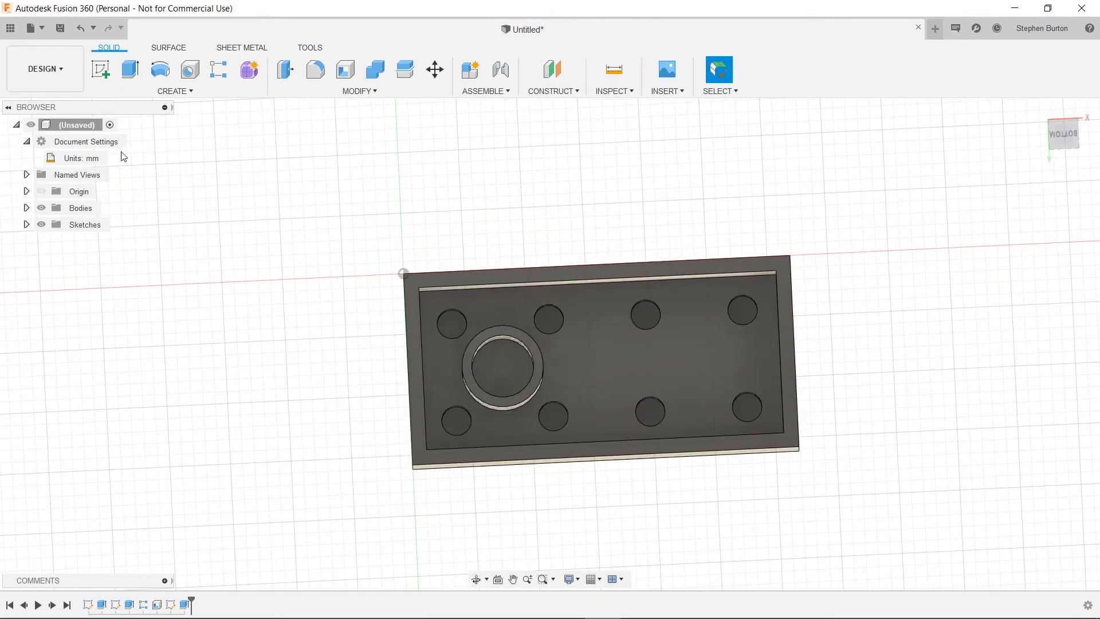
click(190, 93)
mouse_move(221, 396)
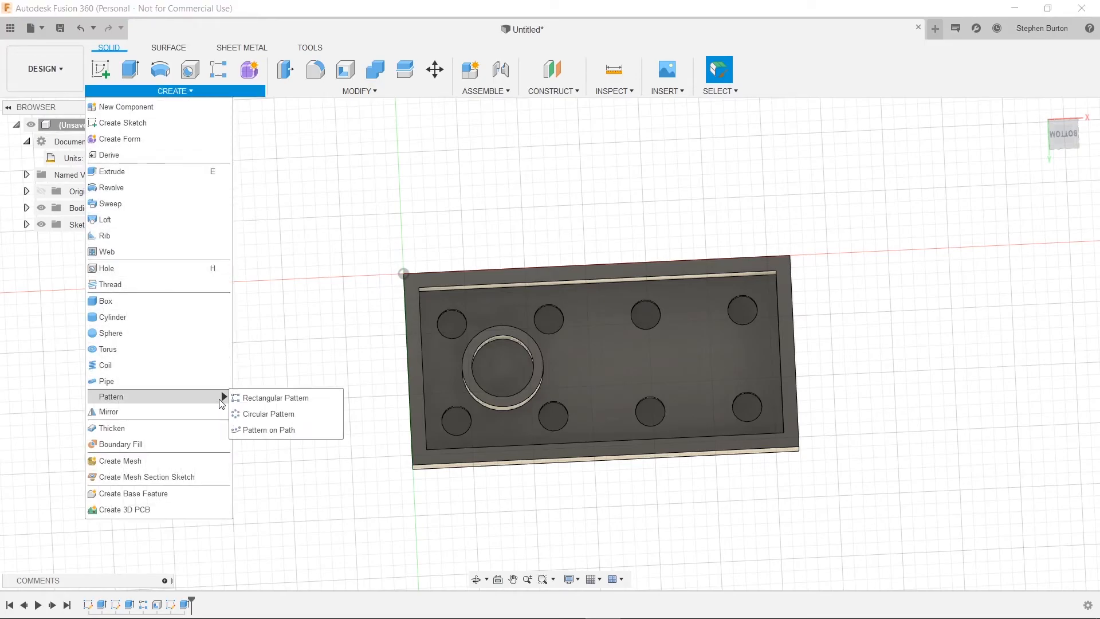
click(257, 398)
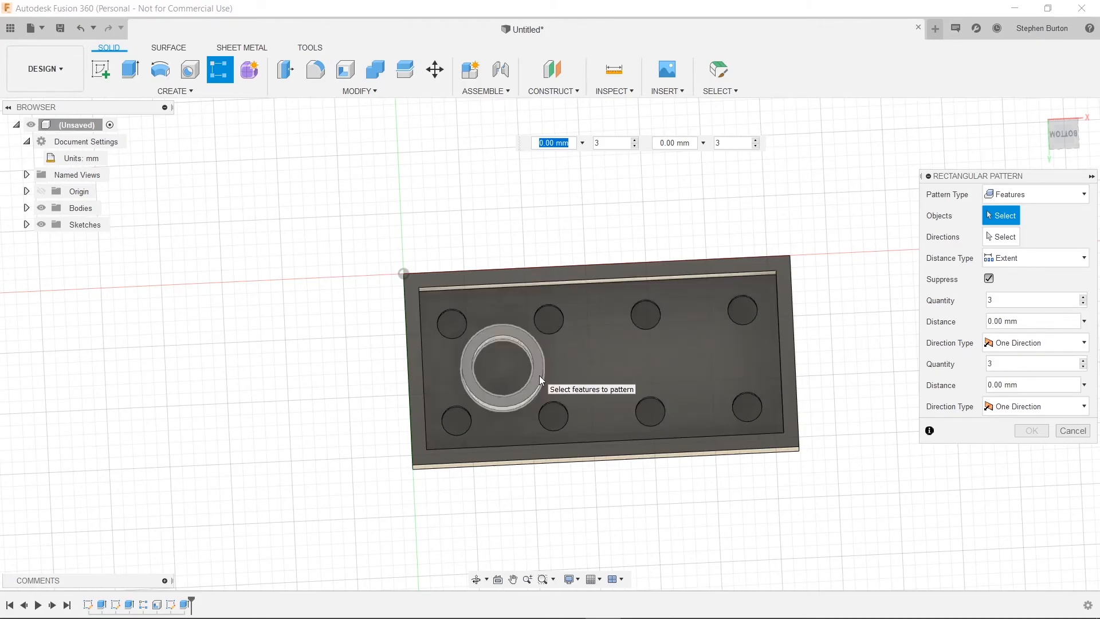
click(182, 606)
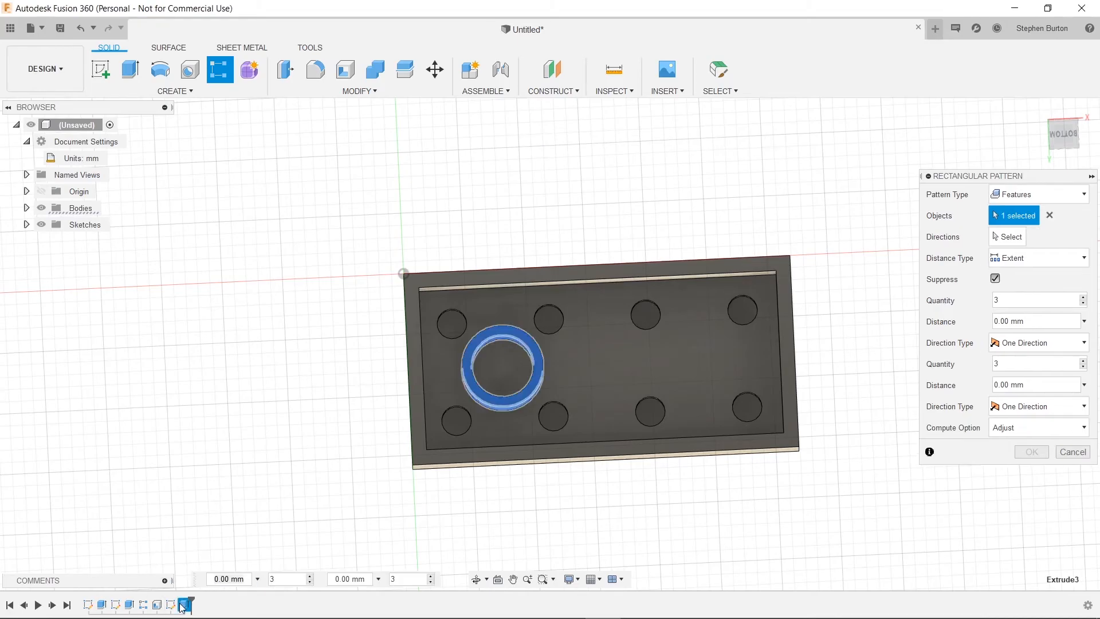
click(1002, 243)
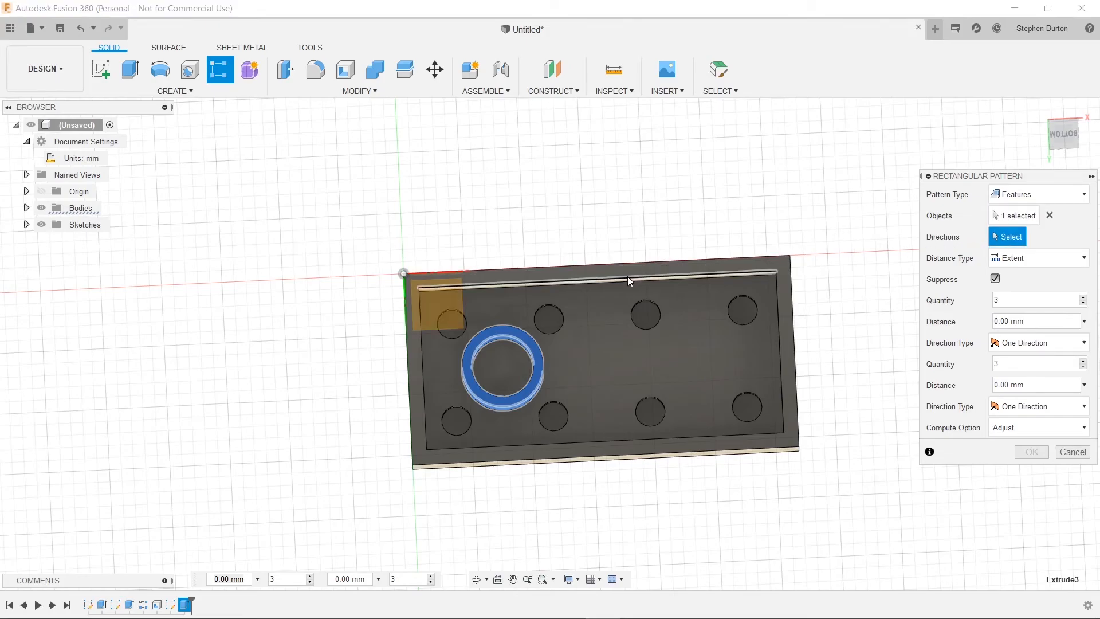
click(554, 281)
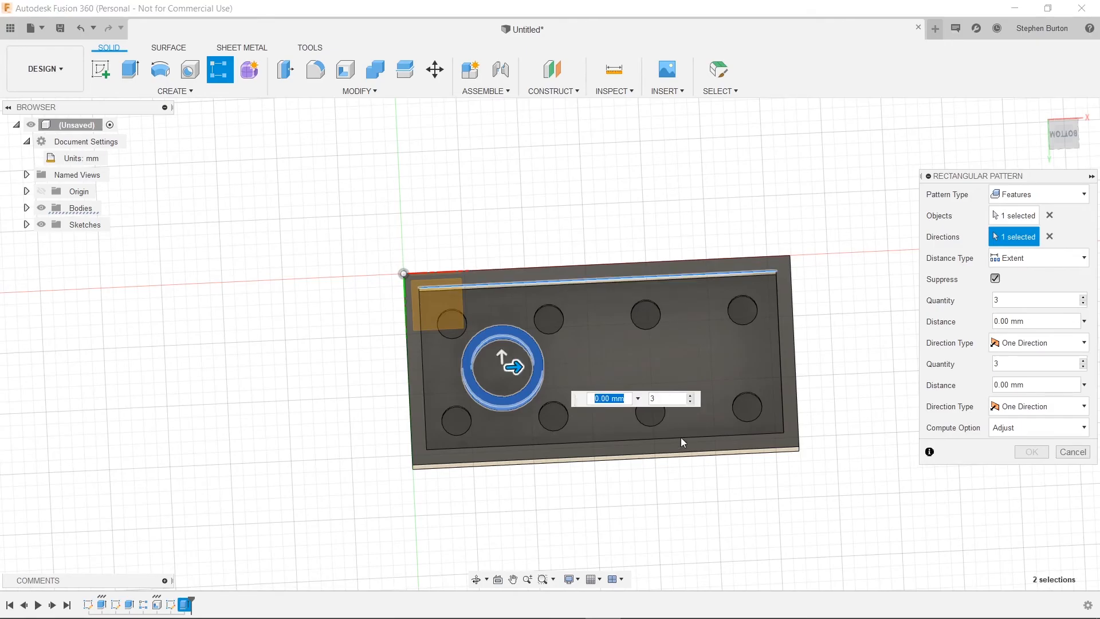
Set the tube pattern's extent to 16 mm with a quantity of 3 and create the pattern
key(Tab)
key(Tab)
key(Tab)
key(Tab)
text(16)
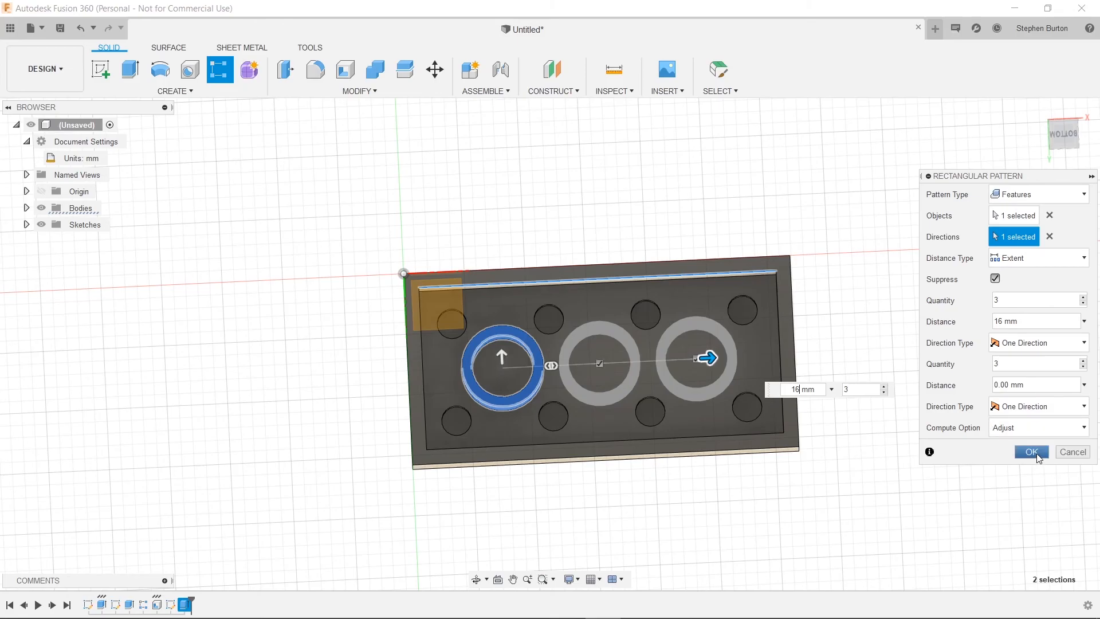
click(1034, 453)
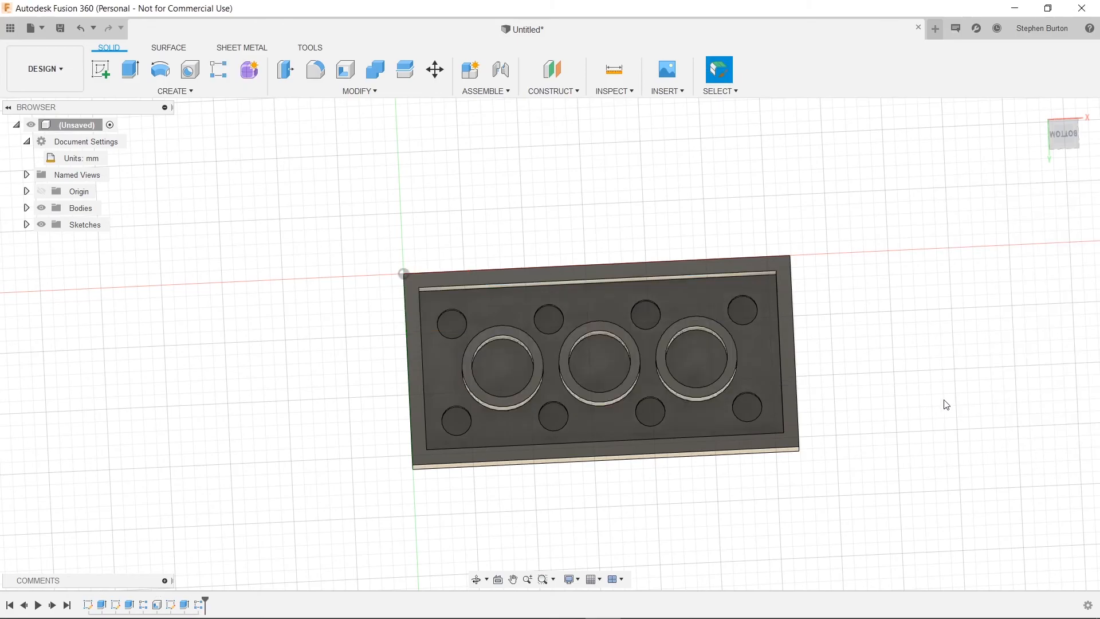
shift+middle_drag(834, 330, 647, 449)
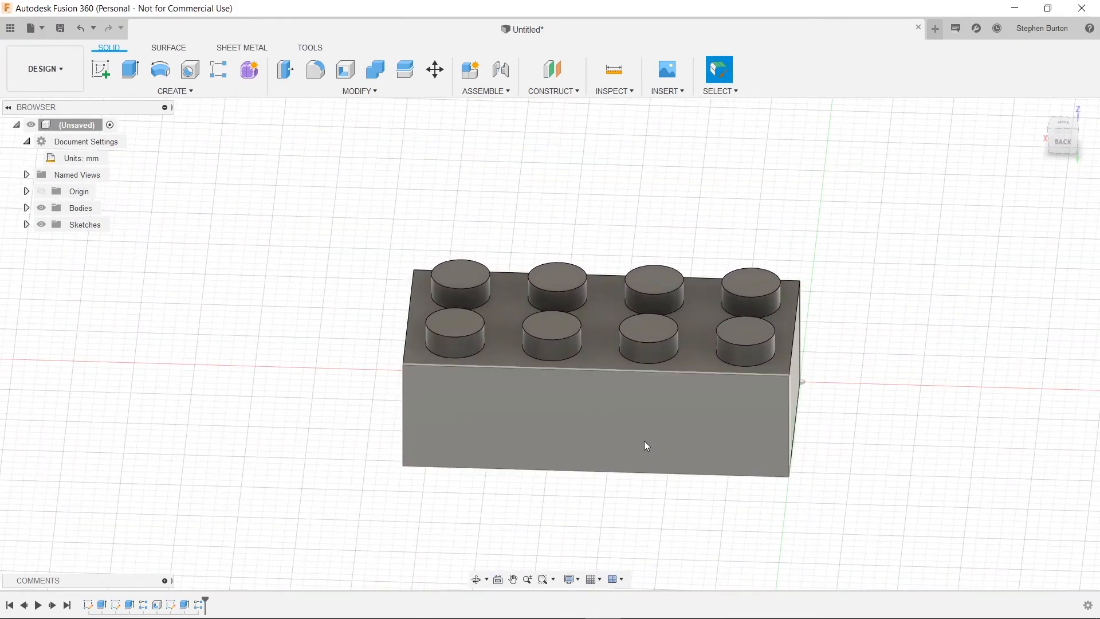